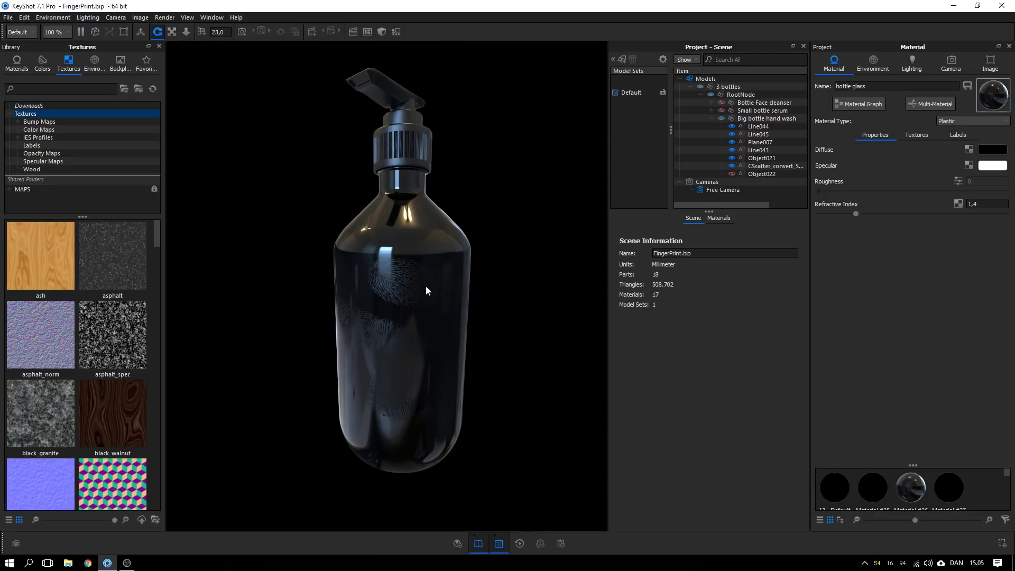
# Open the material graph of the big hand wash bottle's glass material.
pyautogui.moveTo(426, 286)
pyautogui.mouseDown()
pyautogui.moveTo(392, 283)
pyautogui.moveTo(442, 286)
pyautogui.mouseUp()
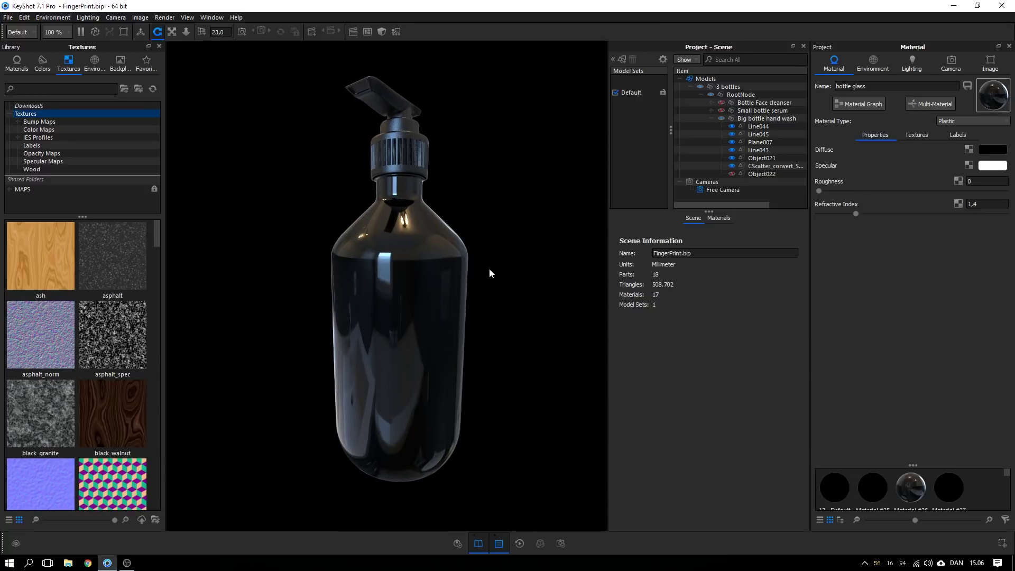
pyautogui.moveTo(489, 269); pyautogui.dragTo(461, 278)
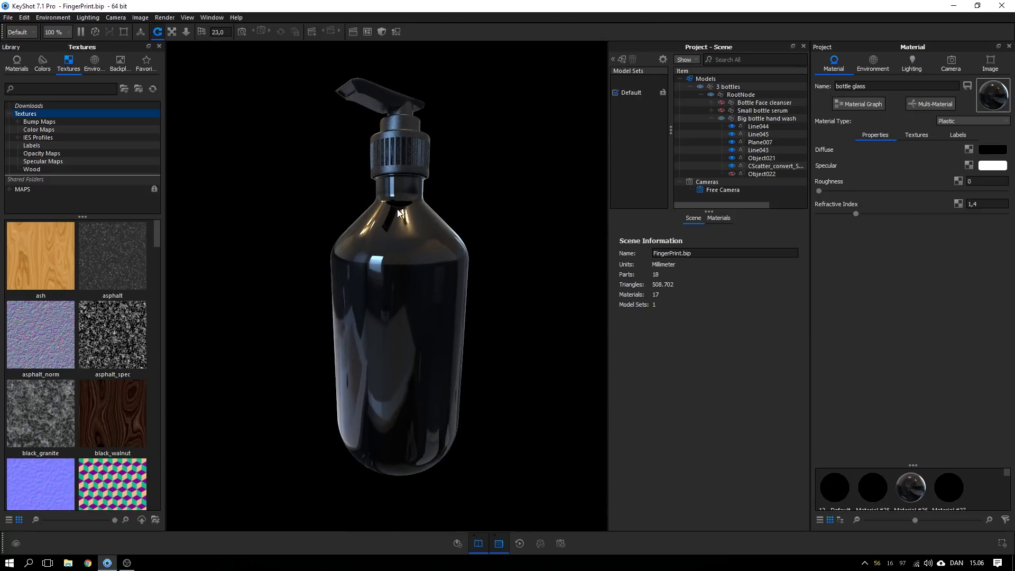
pyautogui.moveTo(395, 314); pyautogui.dragTo(413, 264)
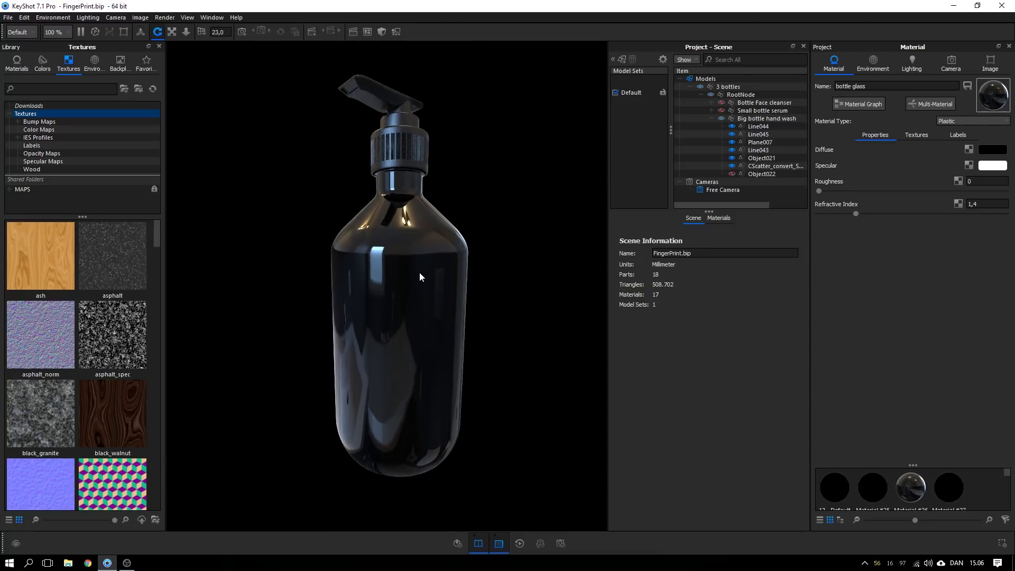
pyautogui.rightClick(401, 308)
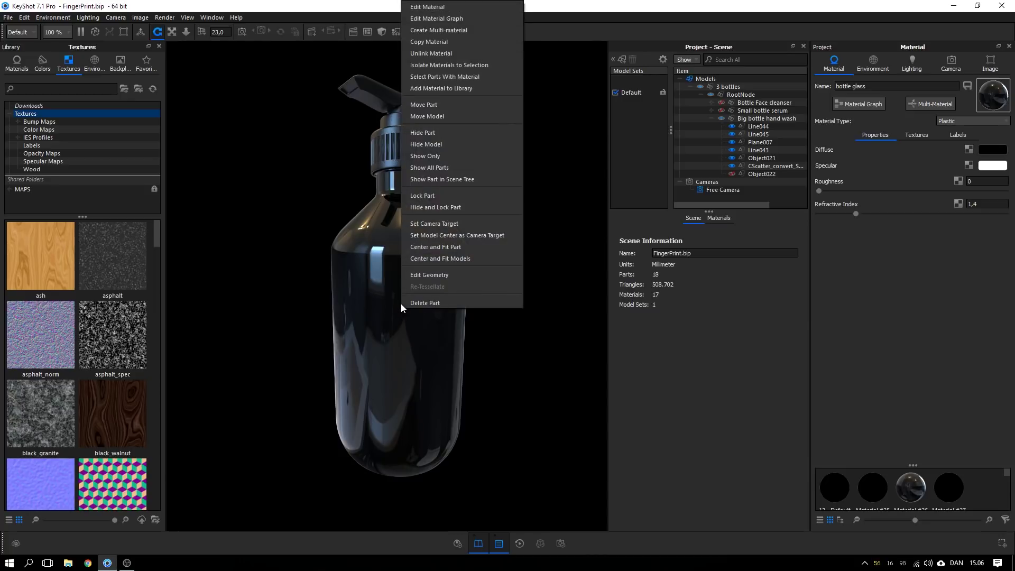
pyautogui.click(441, 19)
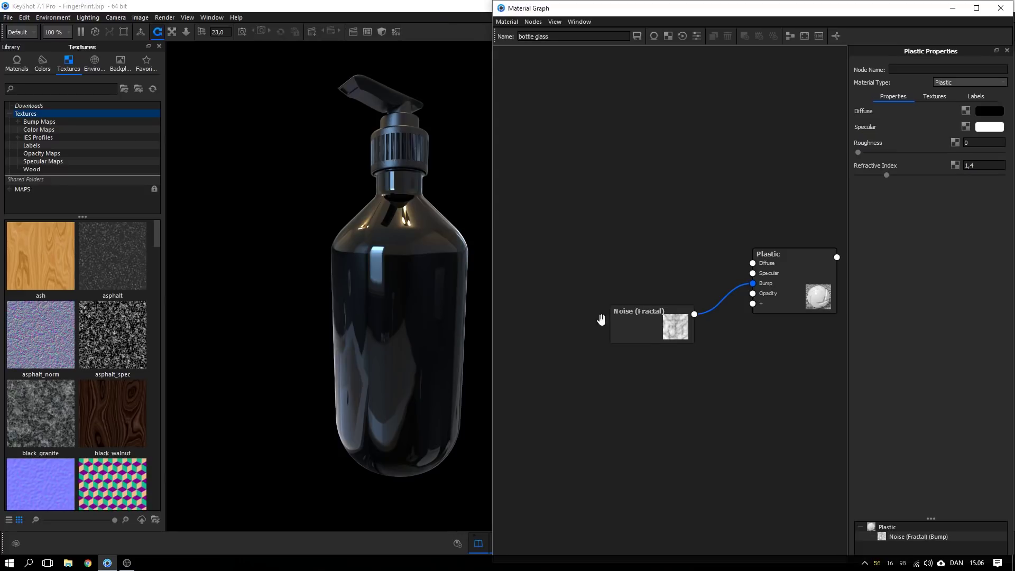
# Reposition the Noise (Fractal) and Plastic nodes in the material graph to spread them apart.
pyautogui.moveTo(630, 322); pyautogui.dragTo(607, 318)
pyautogui.moveTo(778, 277); pyautogui.dragTo(750, 286)
pyautogui.moveTo(622, 326); pyautogui.dragTo(619, 327)
pyautogui.click(402, 366)
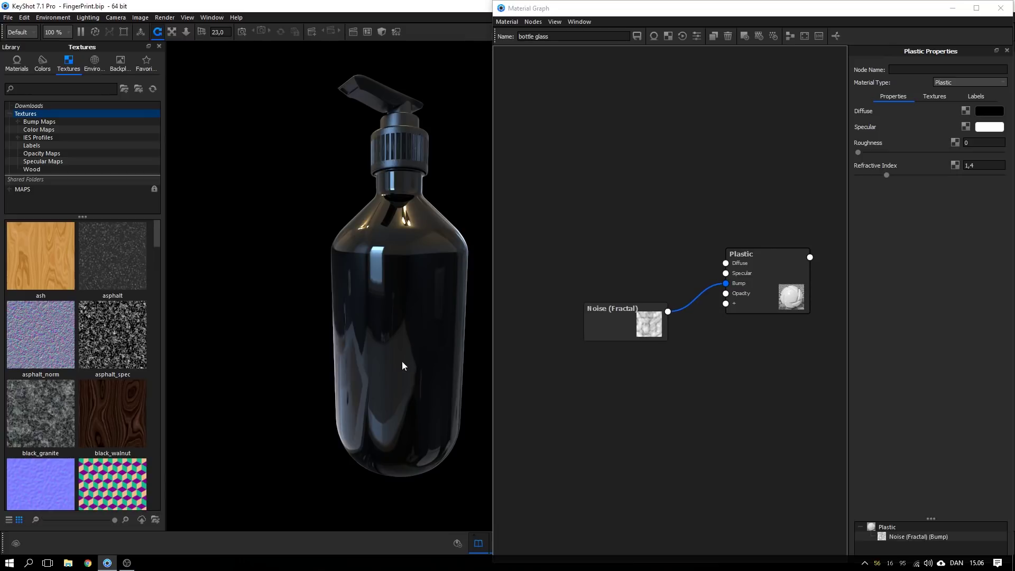
pyautogui.moveTo(402, 365); pyautogui.dragTo(368, 334)
pyautogui.moveTo(609, 325); pyautogui.dragTo(603, 347)
pyautogui.moveTo(755, 300); pyautogui.dragTo(762, 306)
pyautogui.moveTo(604, 359); pyautogui.dragTo(593, 358)
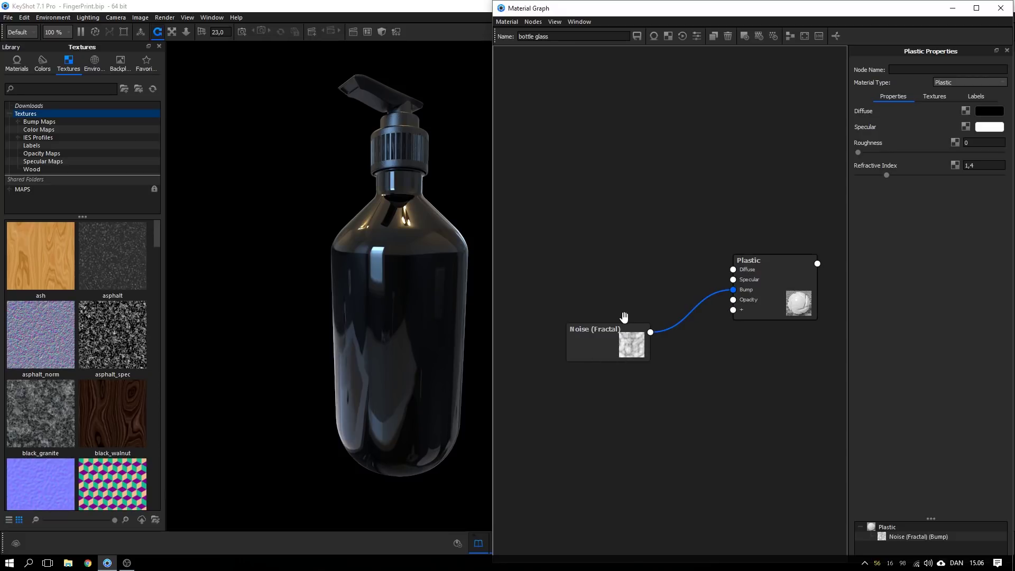
# Search the texture library for "finger" and add the fingerprints texture to the bottle glass material graph.
pyautogui.click(63, 113)
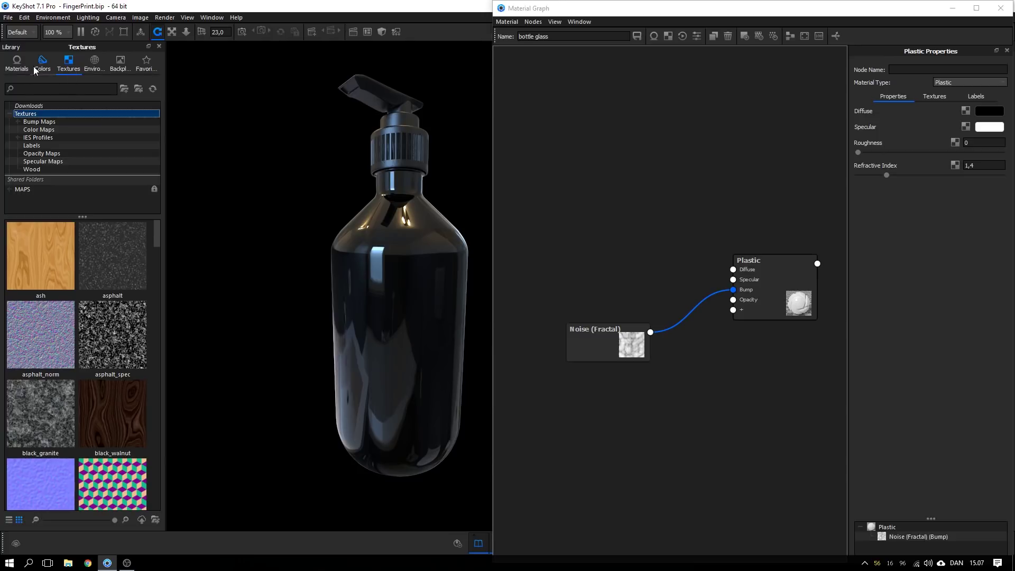
pyautogui.click(57, 88)
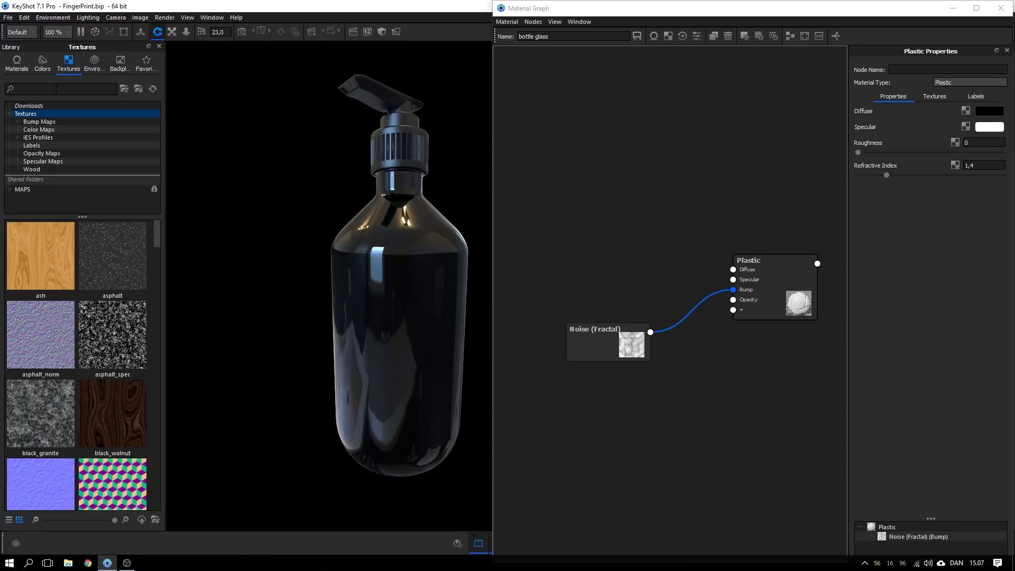
pyautogui.write('finger')
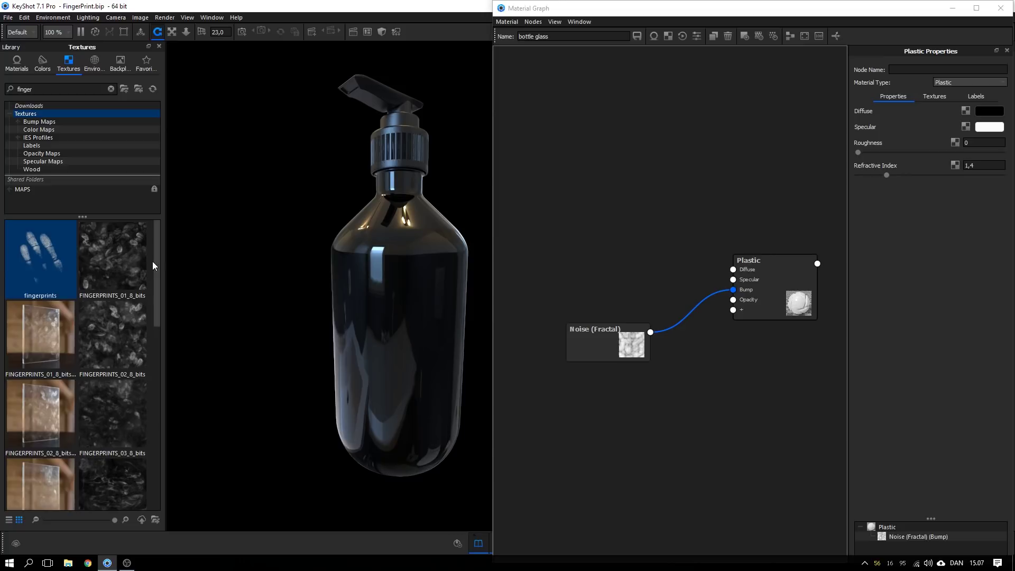
pyautogui.moveTo(156, 280); pyautogui.dragTo(157, 446)
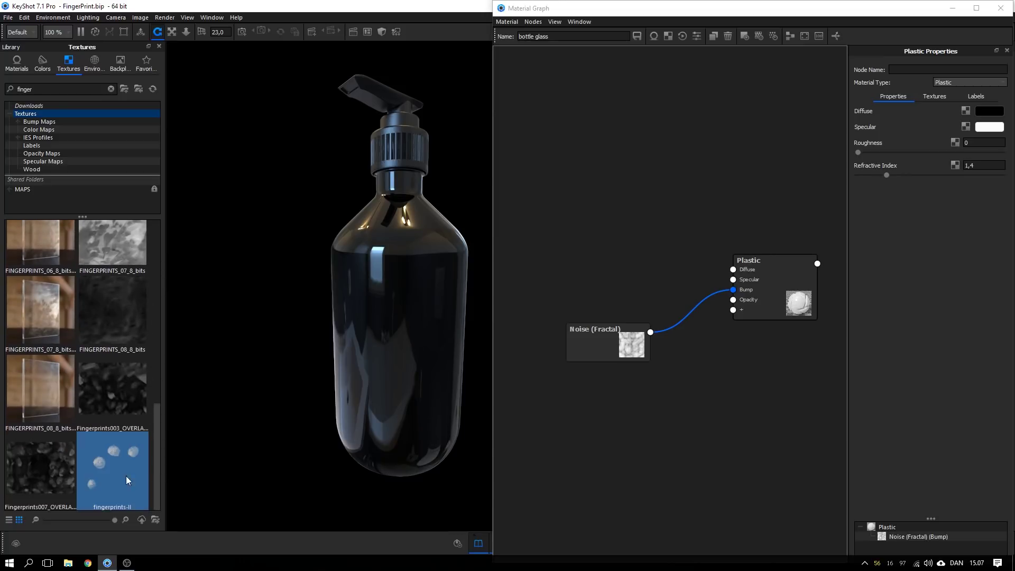
pyautogui.moveTo(155, 483); pyautogui.dragTo(155, 473)
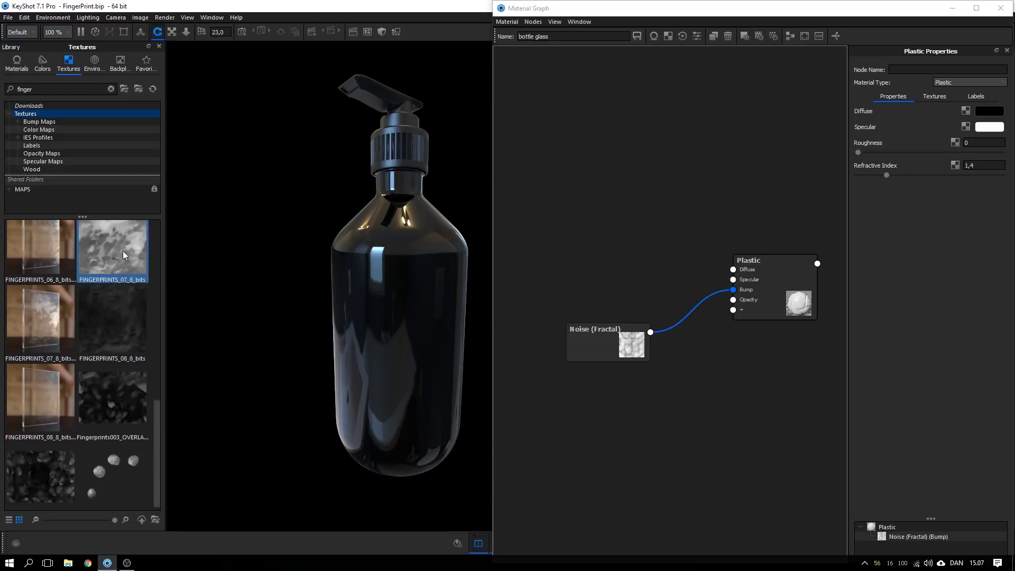
pyautogui.moveTo(159, 419); pyautogui.dragTo(157, 240)
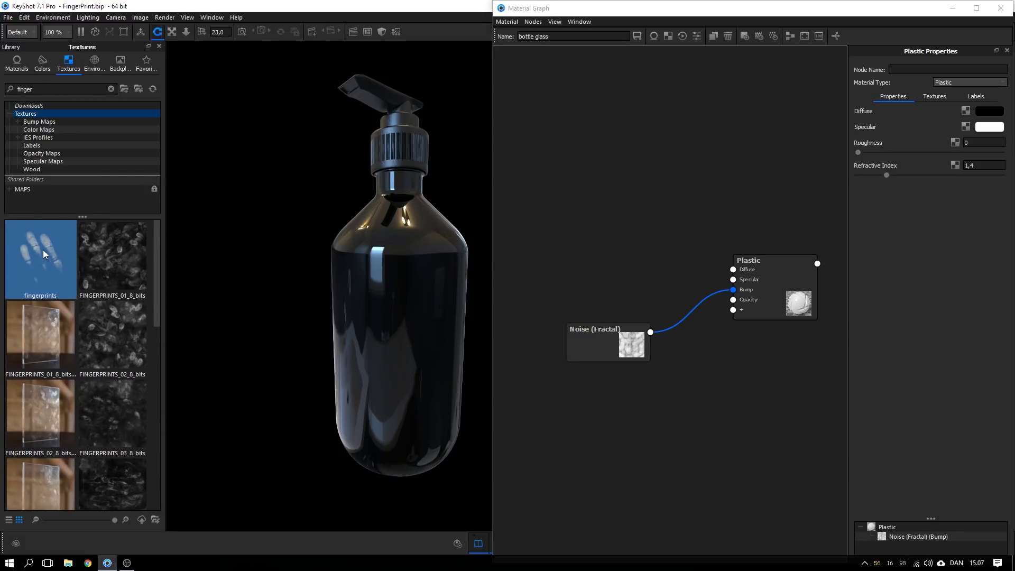
pyautogui.moveTo(36, 262); pyautogui.dragTo(563, 211)
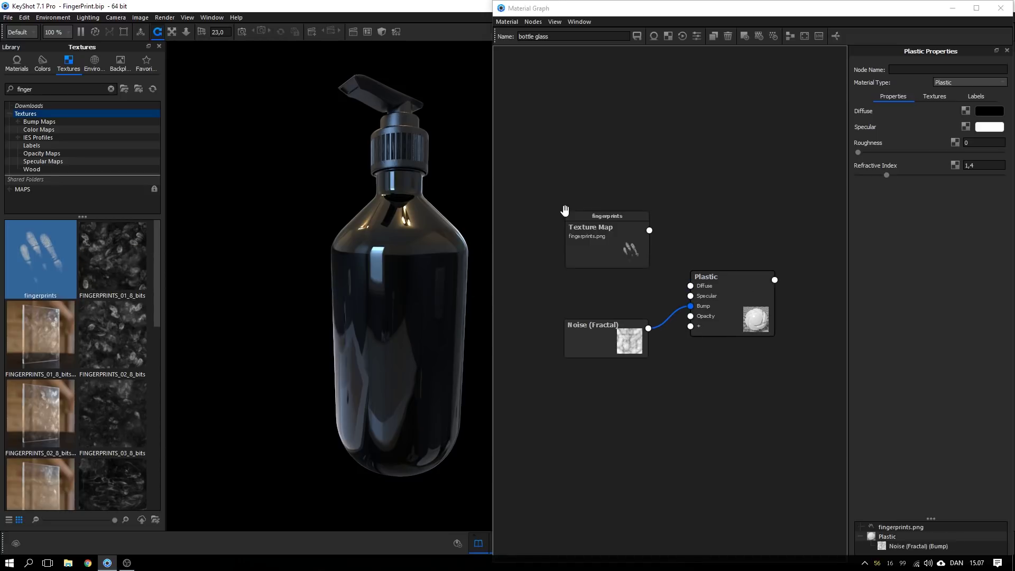
# Connect the fingerprints texture map to the Plastic node's Roughness input, arranging the nodes for a clear link.
pyautogui.moveTo(594, 242); pyautogui.dragTo(578, 258)
pyautogui.moveTo(713, 307); pyautogui.dragTo(723, 298)
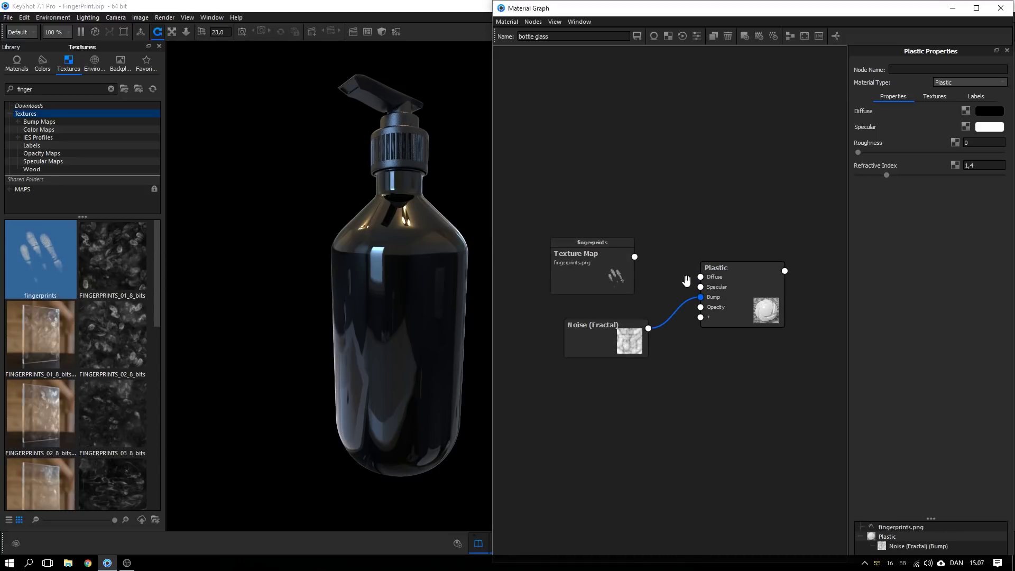
pyautogui.moveTo(635, 258); pyautogui.dragTo(701, 317)
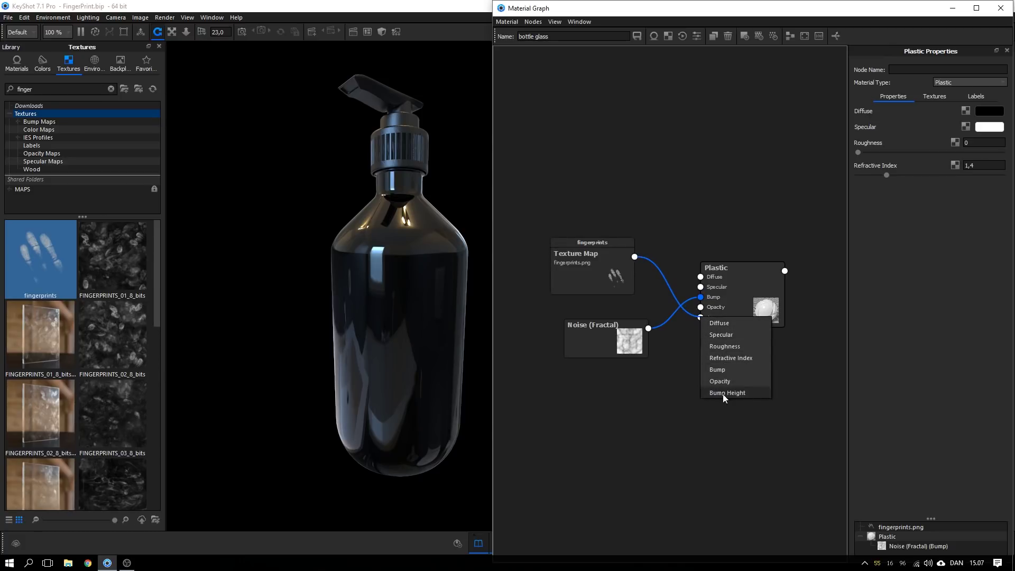
pyautogui.click(724, 347)
pyautogui.moveTo(605, 270); pyautogui.dragTo(605, 274)
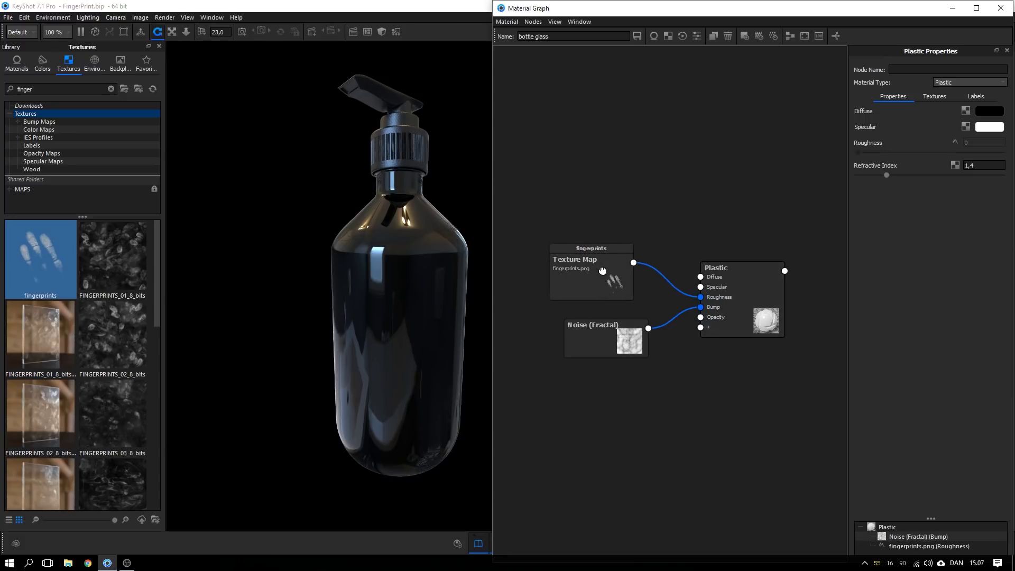
# Open the fingerprints texture map's properties and preview that node alone on the bottle.
pyautogui.moveTo(379, 272); pyautogui.dragTo(356, 272, button='middle')
pyautogui.moveTo(356, 272); pyautogui.dragTo(359, 277)
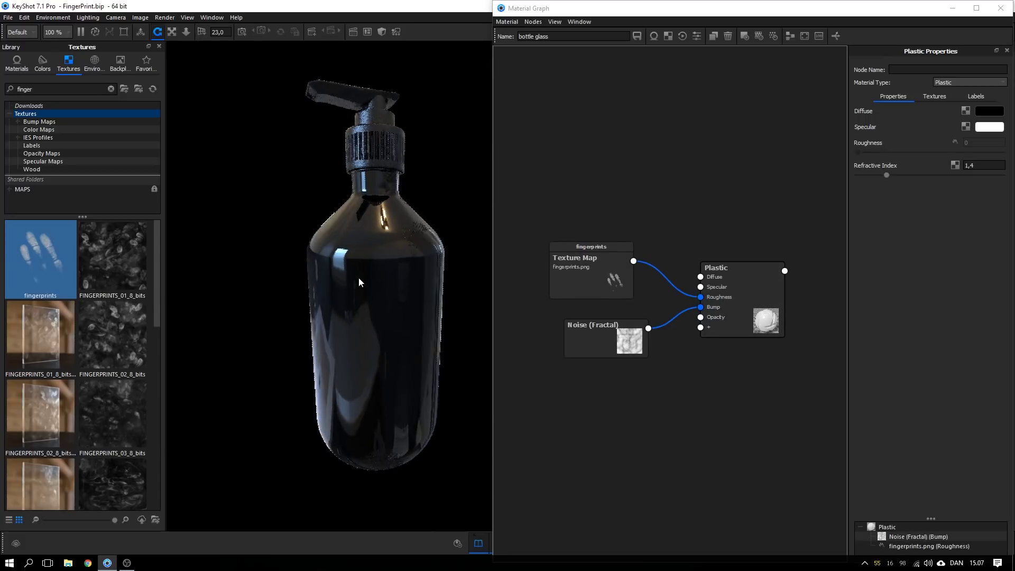
pyautogui.moveTo(405, 251); pyautogui.dragTo(361, 320)
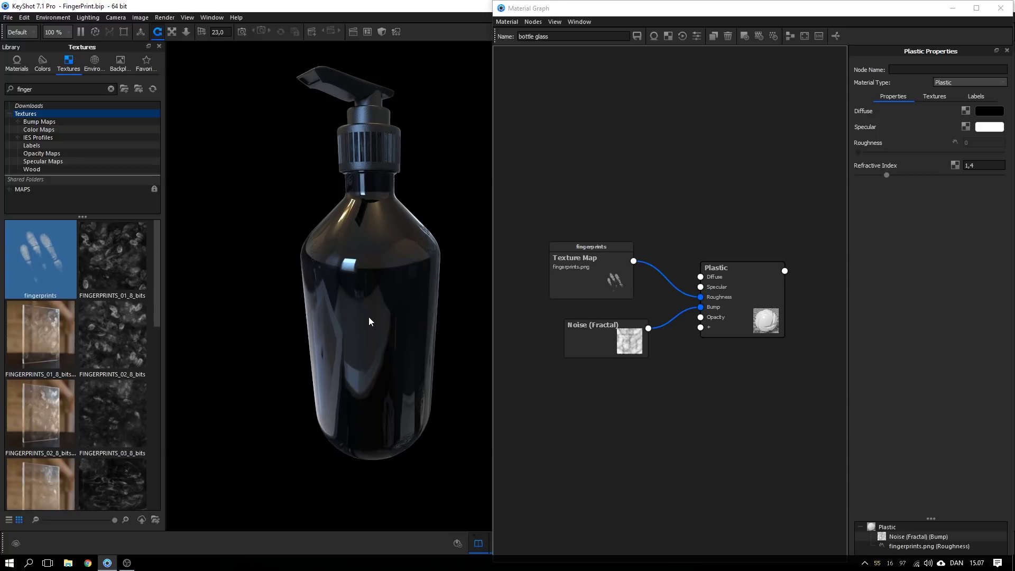
pyautogui.click(579, 267)
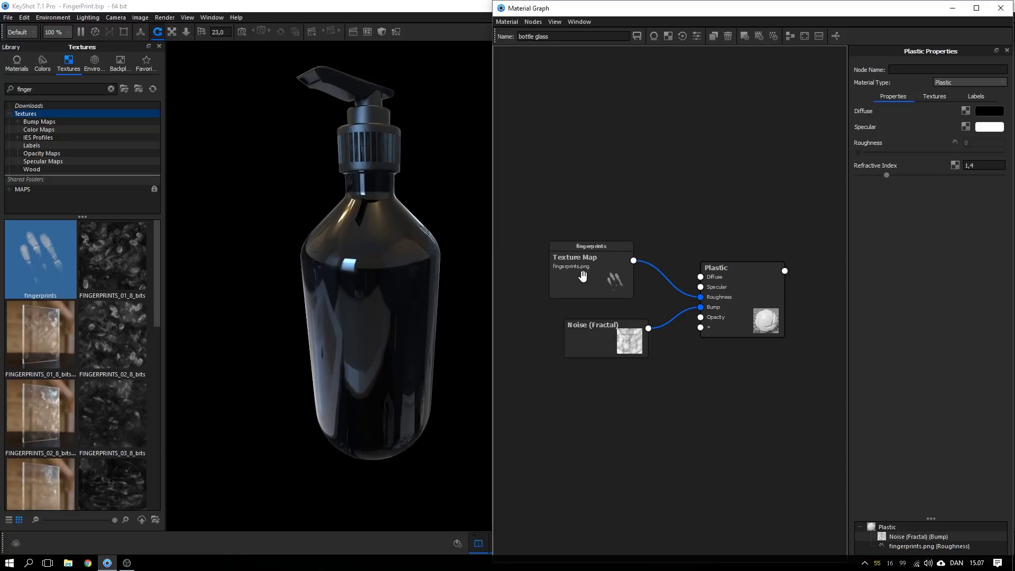
pyautogui.moveTo(582, 276); pyautogui.dragTo(581, 270)
pyautogui.click(580, 268)
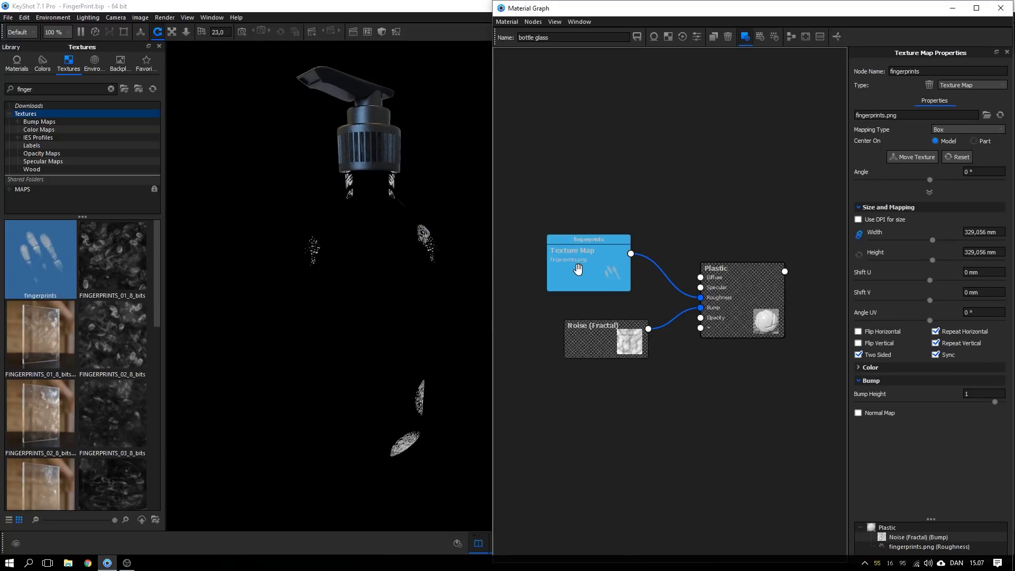
pyautogui.moveTo(423, 296); pyautogui.dragTo(400, 367)
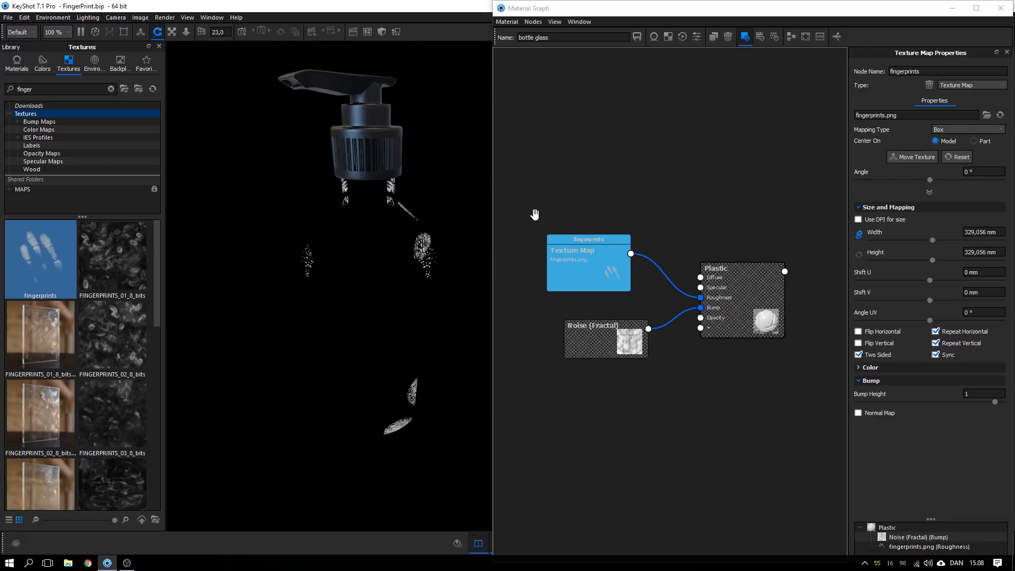
pyautogui.moveTo(326, 280); pyautogui.dragTo(358, 239)
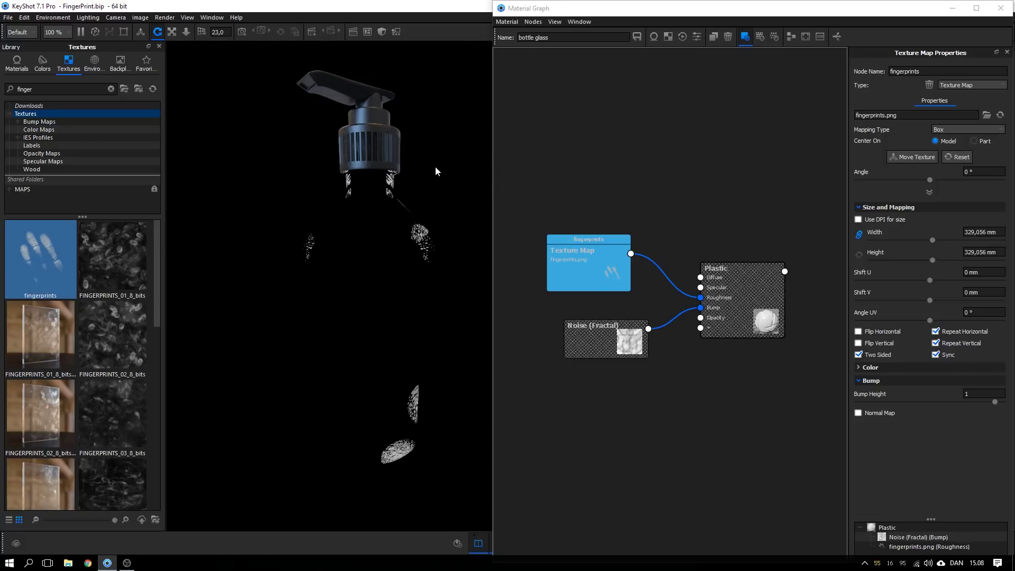
# Set the environment's background color to a grayscale gray of 57% brightness, keeping the material graph beside the bottle view.
pyautogui.moveTo(489, 86); pyautogui.dragTo(742, 86)
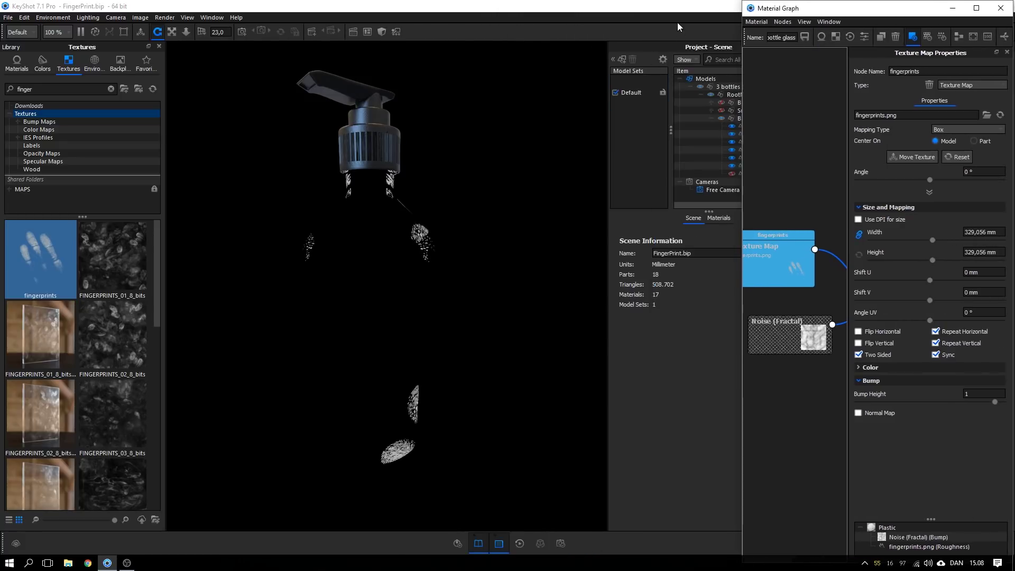
pyautogui.moveTo(680, 15); pyautogui.dragTo(465, 26)
pyautogui.click(672, 79)
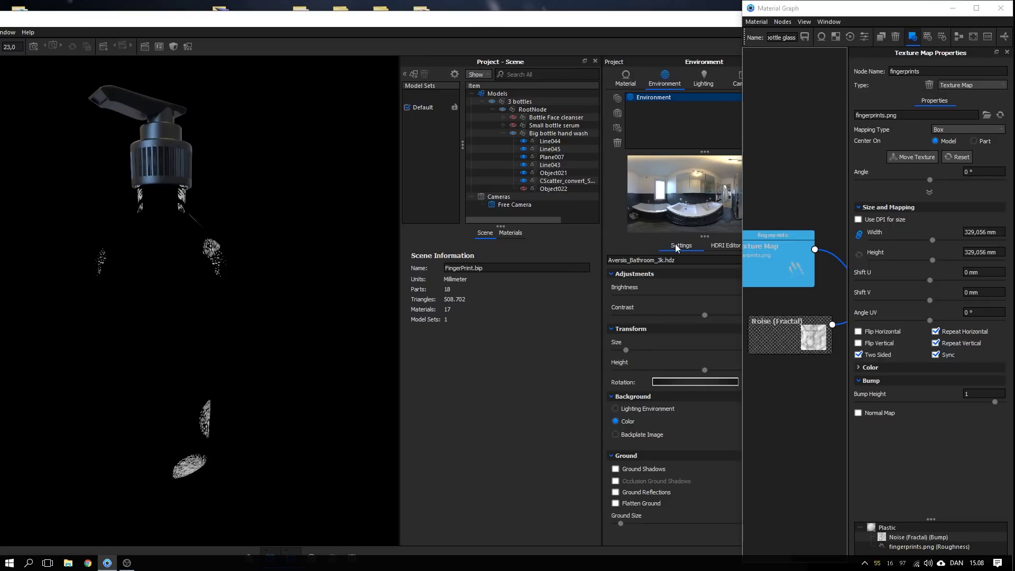
pyautogui.moveTo(556, 25); pyautogui.dragTo(493, 19)
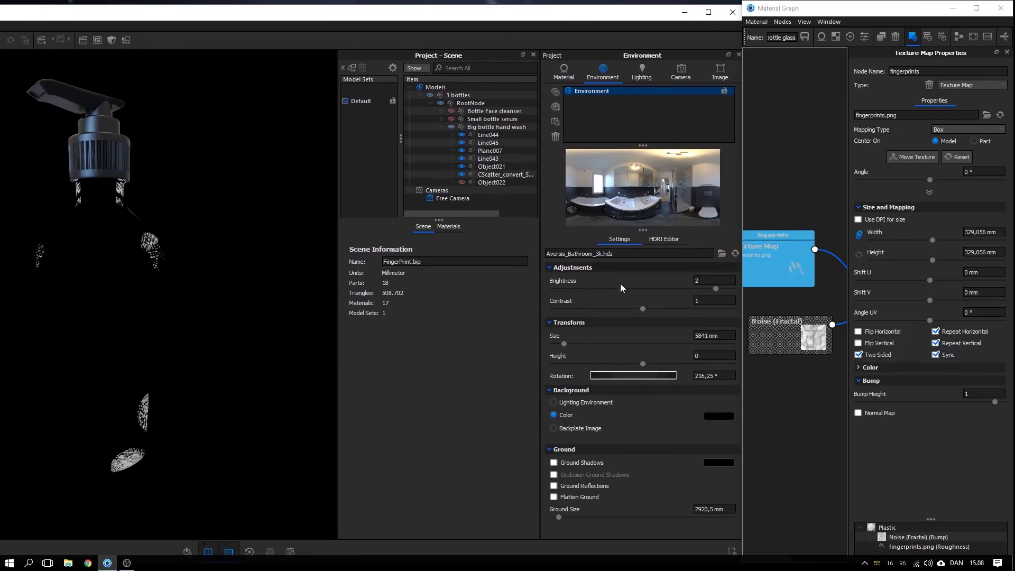
pyautogui.click(714, 414)
pyautogui.moveTo(637, 322); pyautogui.dragTo(489, 356)
pyautogui.moveTo(608, 251); pyautogui.dragTo(527, 141)
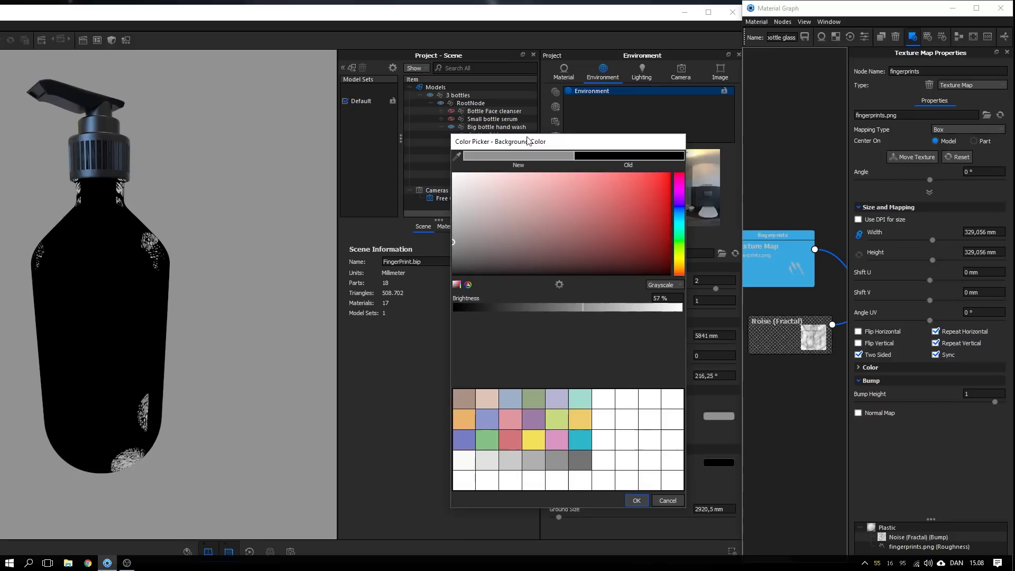
pyautogui.click(637, 500)
pyautogui.doubleClick(475, 14)
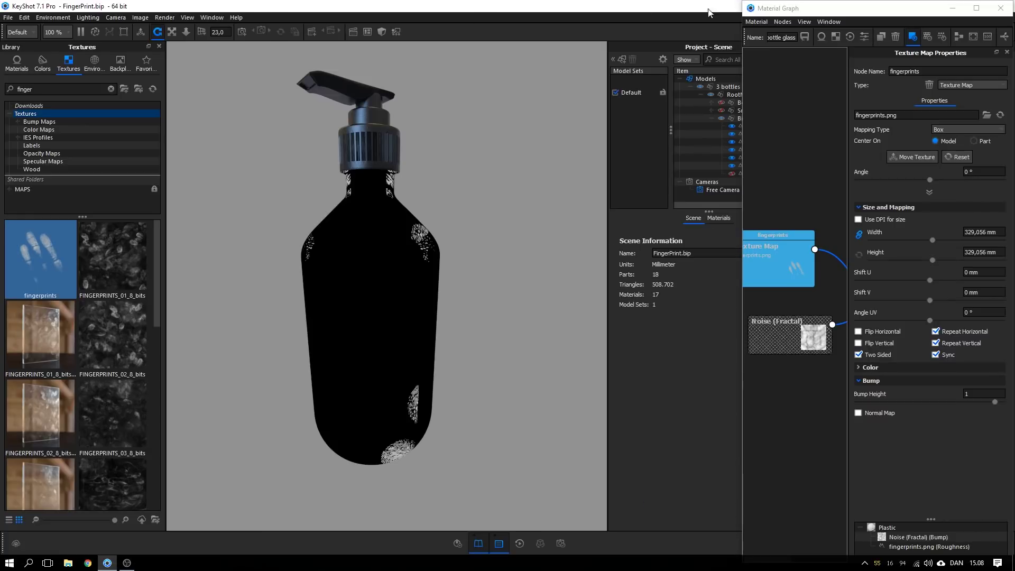
pyautogui.moveTo(741, 103); pyautogui.dragTo(599, 111)
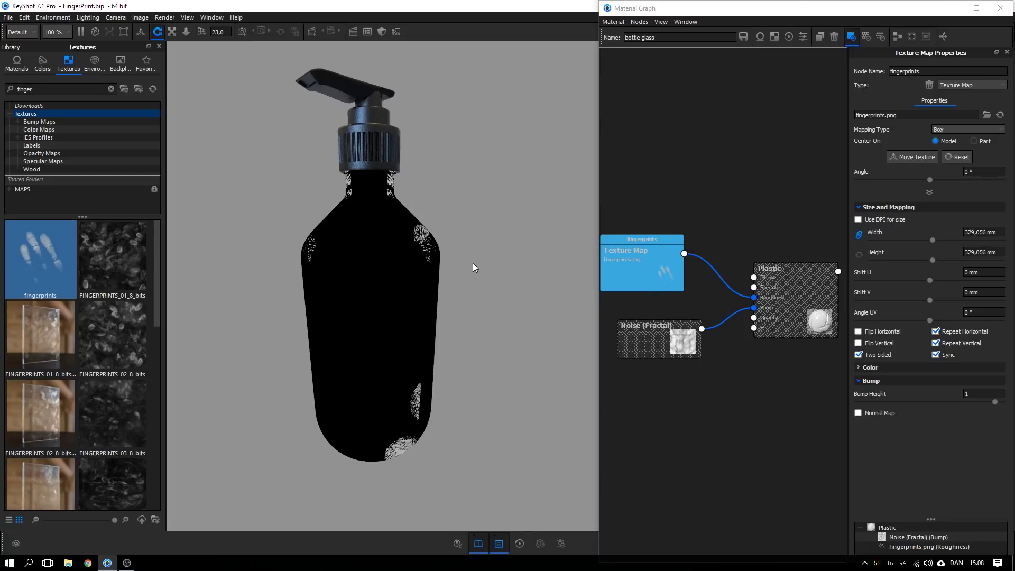
# Set the fingerprints texture's mapping type to Cylinder, centered on the part, and check the projection around the bottle.
pyautogui.click(959, 132)
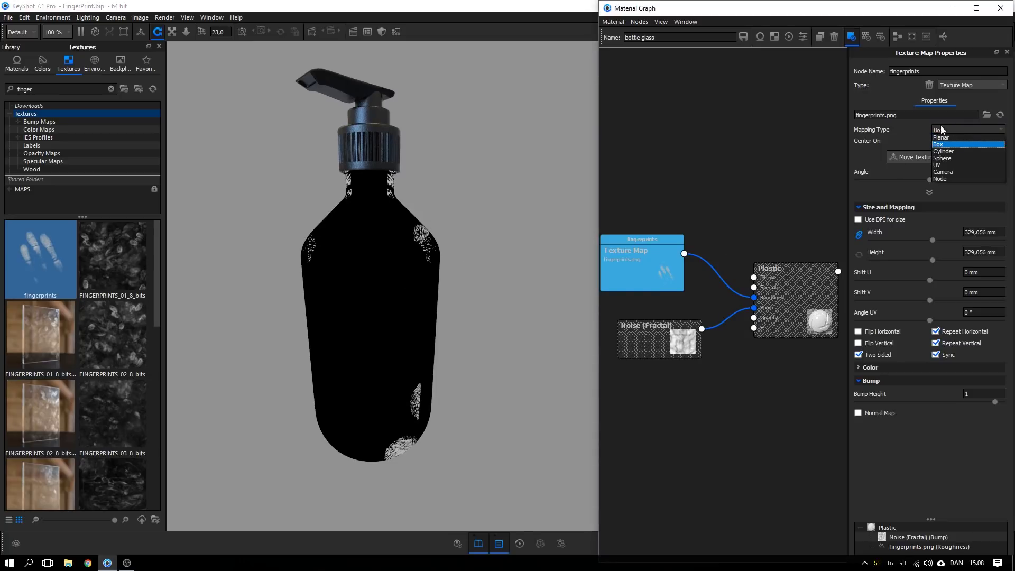
pyautogui.click(960, 152)
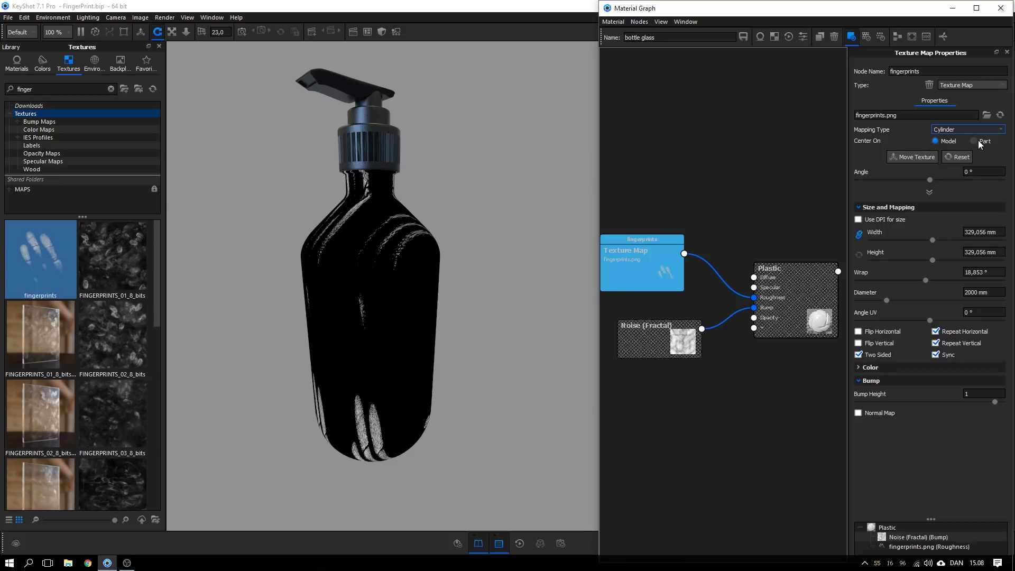
pyautogui.click(979, 143)
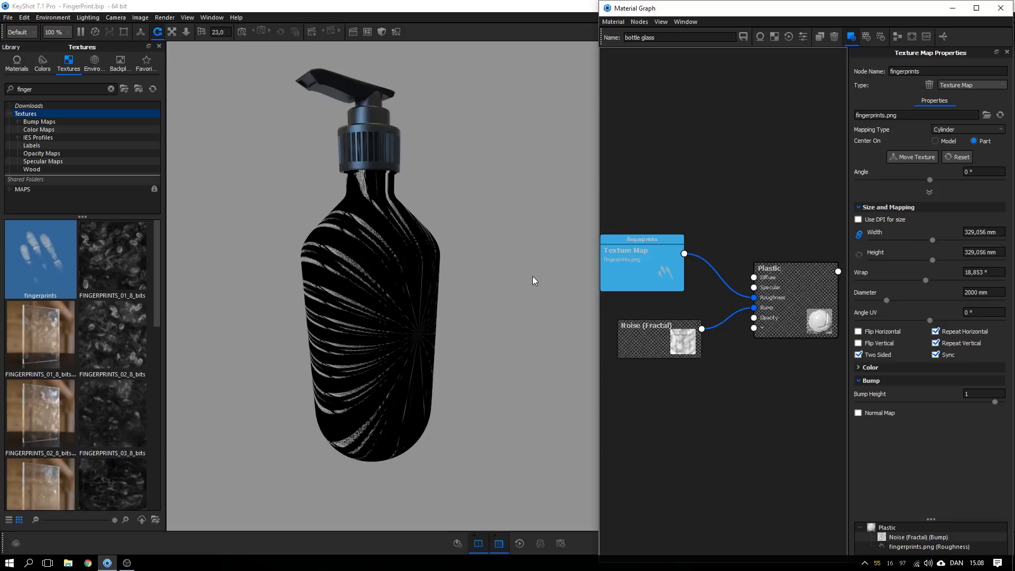
pyautogui.moveTo(468, 298); pyautogui.dragTo(367, 335)
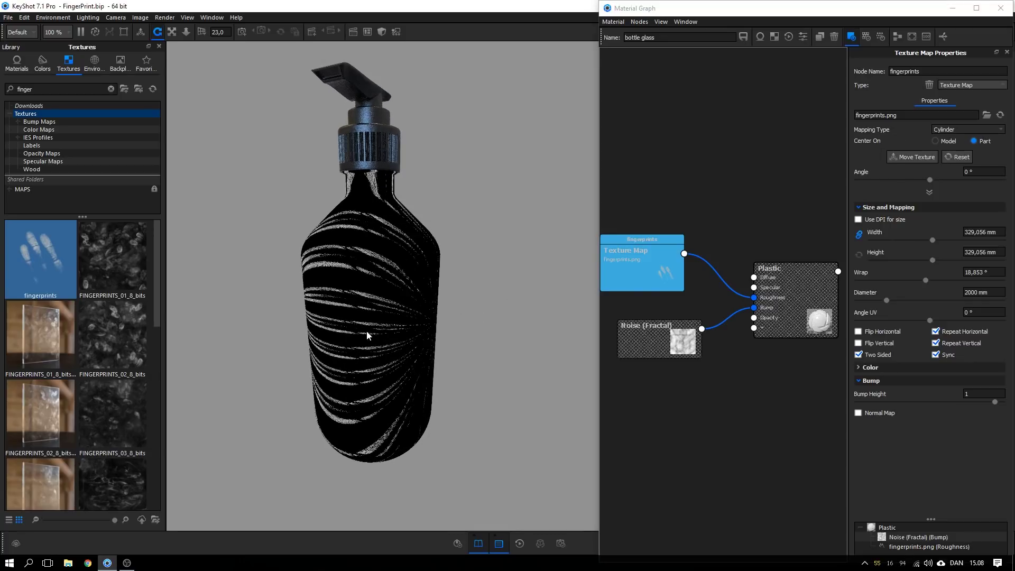
pyautogui.moveTo(409, 288); pyautogui.dragTo(376, 295)
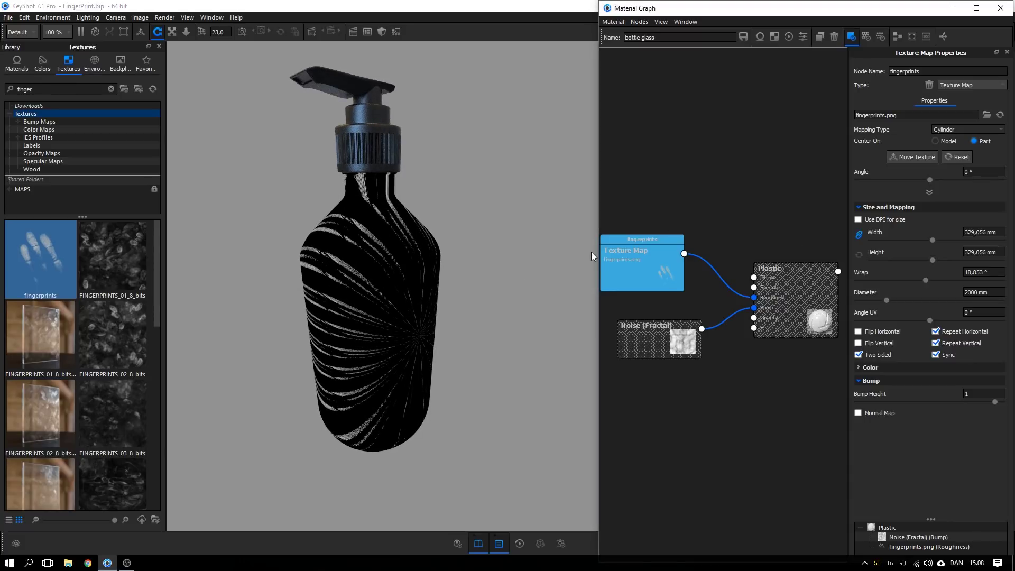
pyautogui.moveTo(555, 222); pyautogui.dragTo(526, 284)
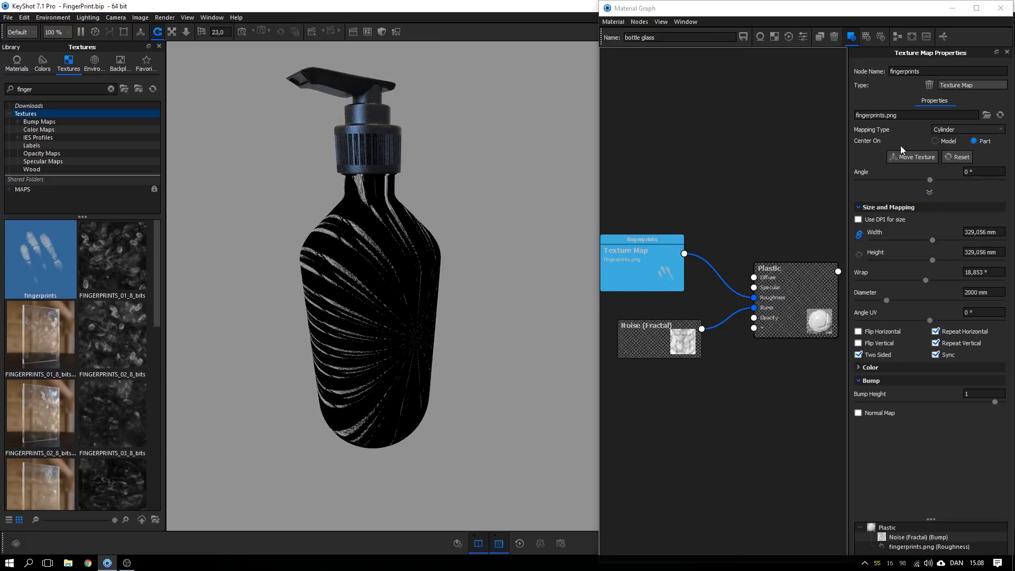
# Start moving the fingerprints texture and examine the cylindrical projection's size and position around the bottle.
pyautogui.click(909, 157)
pyautogui.scroll(-5, 438, 252)
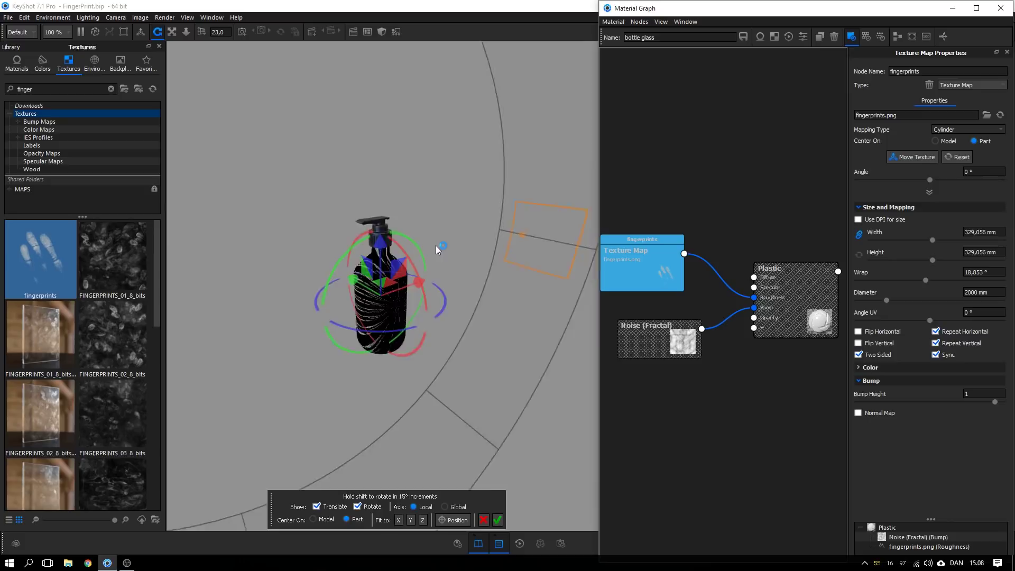
pyautogui.scroll(-3, 438, 249)
pyautogui.moveTo(312, 262); pyautogui.dragTo(533, 187)
pyautogui.scroll(3, 384, 300)
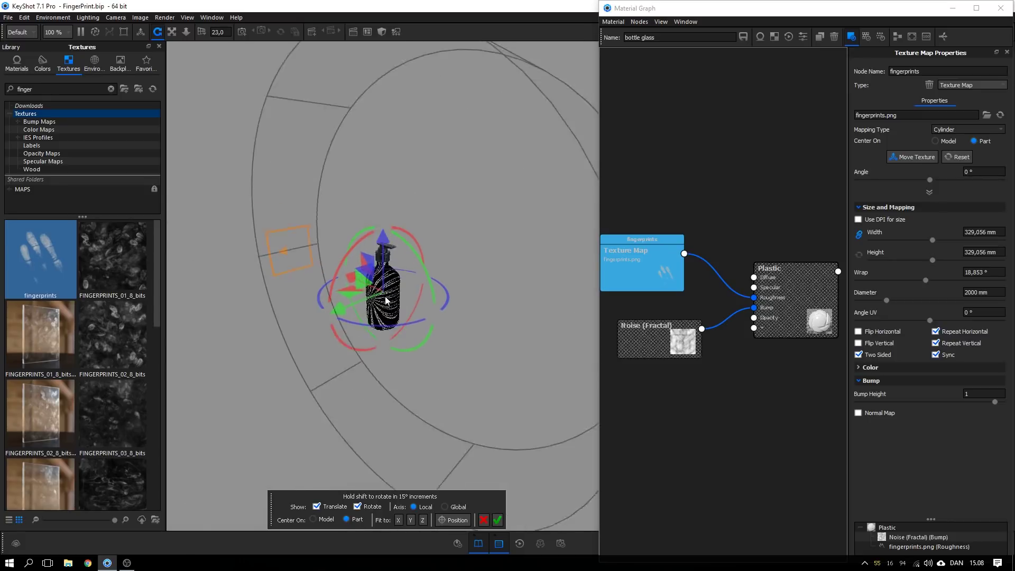
pyautogui.scroll(-4, 386, 300)
pyautogui.moveTo(340, 219); pyautogui.dragTo(583, 255)
pyautogui.scroll(3, 400, 294)
pyautogui.moveTo(400, 292); pyautogui.dragTo(270, 286)
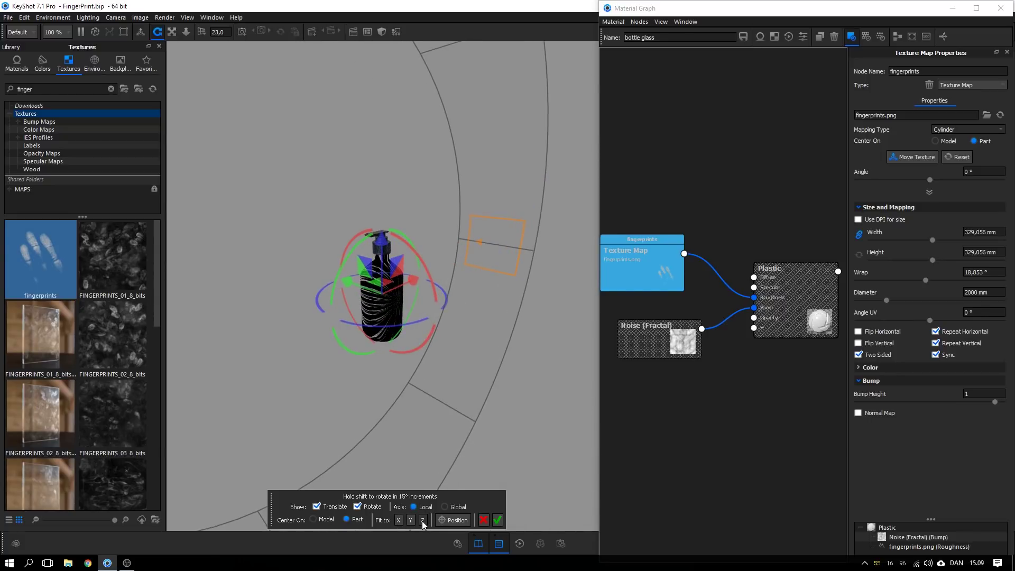
# Try fitting the fingerprints cylinder to the Y axis and the Z axis, ending with the Z fit.
pyautogui.click(423, 520)
pyautogui.scroll(7, 425, 354)
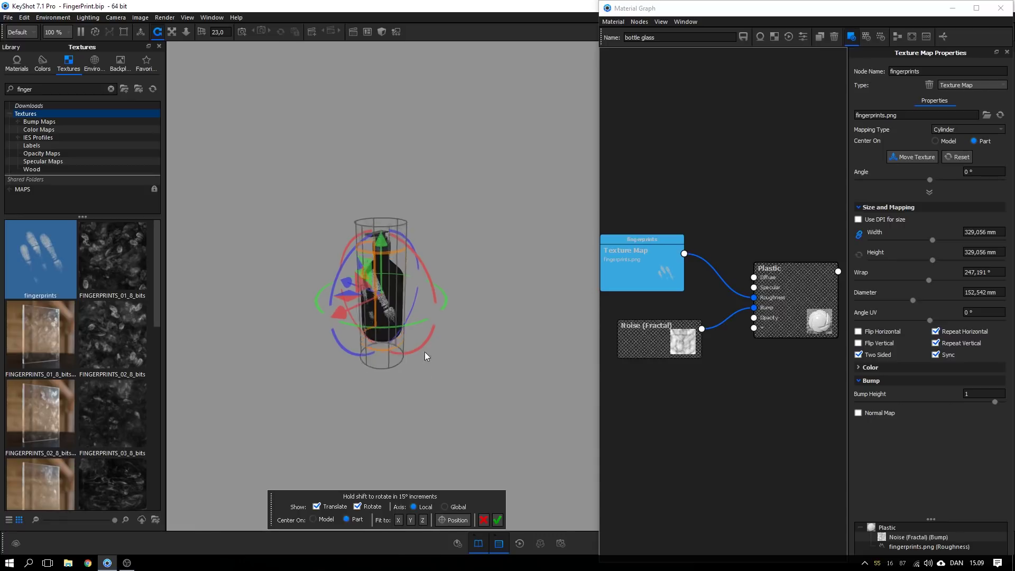
pyautogui.click(411, 521)
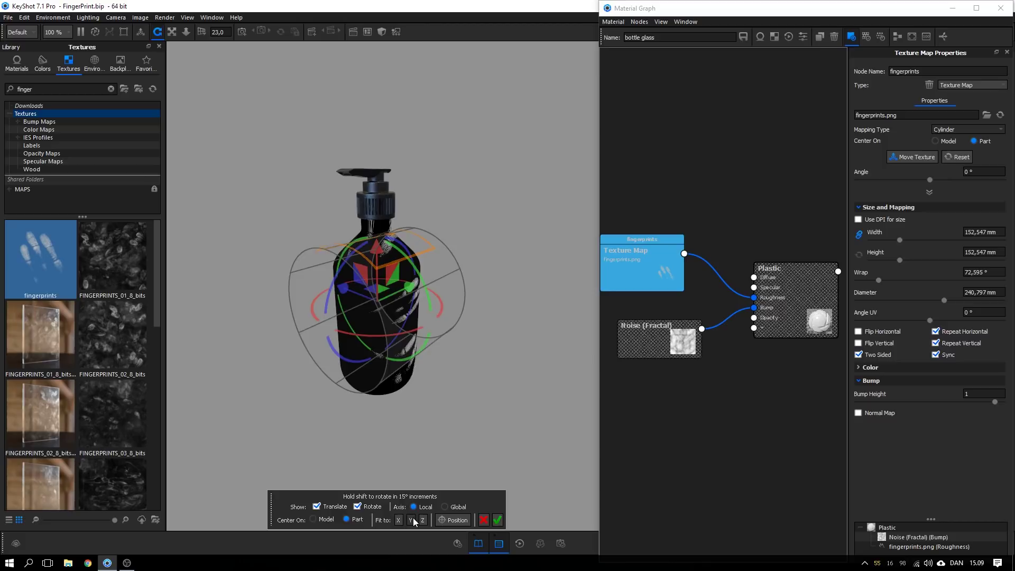
pyautogui.click(424, 521)
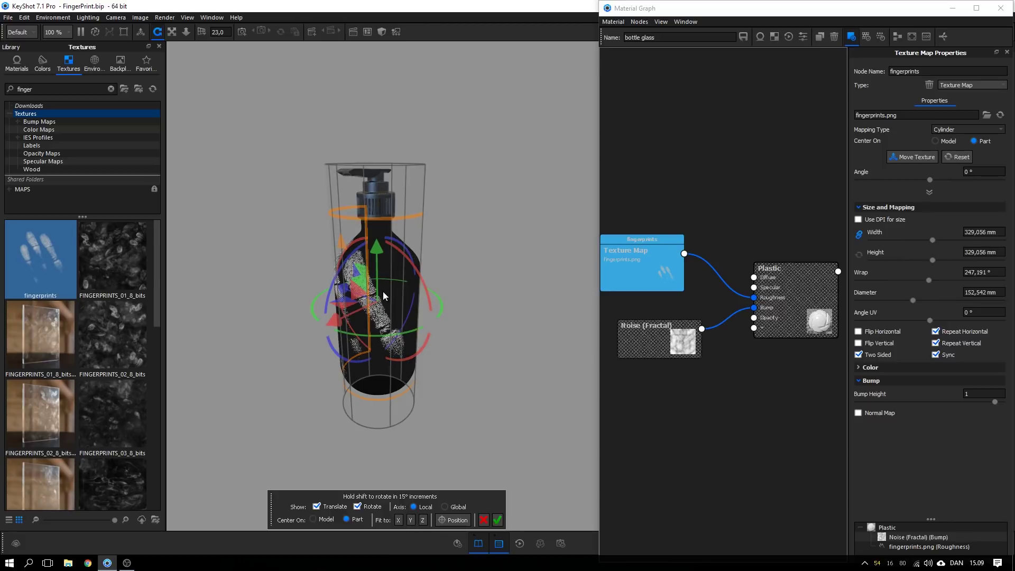
# Try to shift the Z-fitted fingerprint projection down along the bottle's vertical axis.
pyautogui.moveTo(384, 293); pyautogui.dragTo(417, 338)
pyautogui.moveTo(489, 237); pyautogui.dragTo(348, 220)
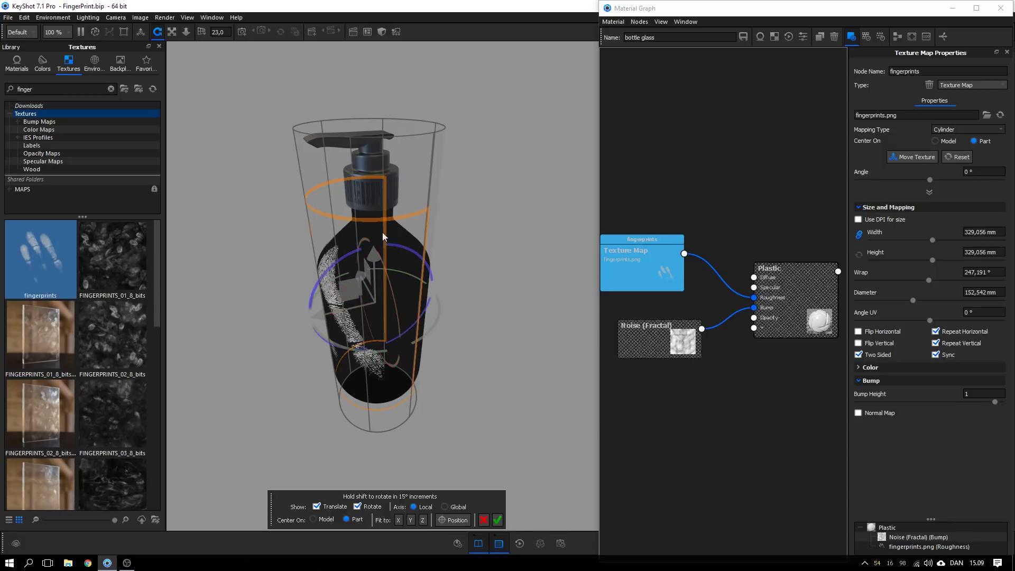
pyautogui.moveTo(479, 308); pyautogui.dragTo(494, 284)
pyautogui.moveTo(371, 255); pyautogui.dragTo(368, 297)
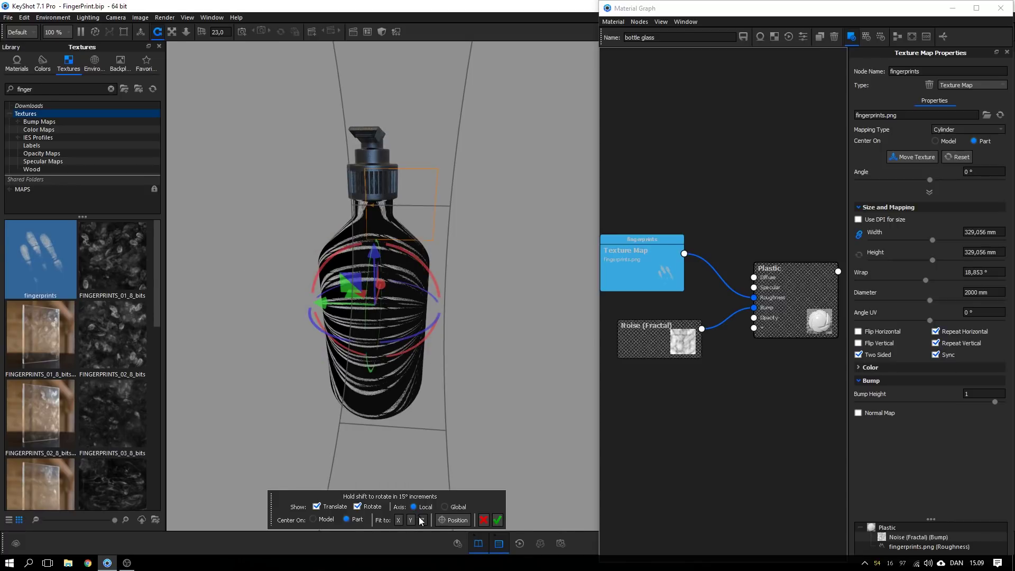
# Fit the fingerprints projection to the Z axis again and move it down toward the bottle's base.
pyautogui.hotkey('ctrl', 'z')
pyautogui.hotkey('ctrl', 'y')
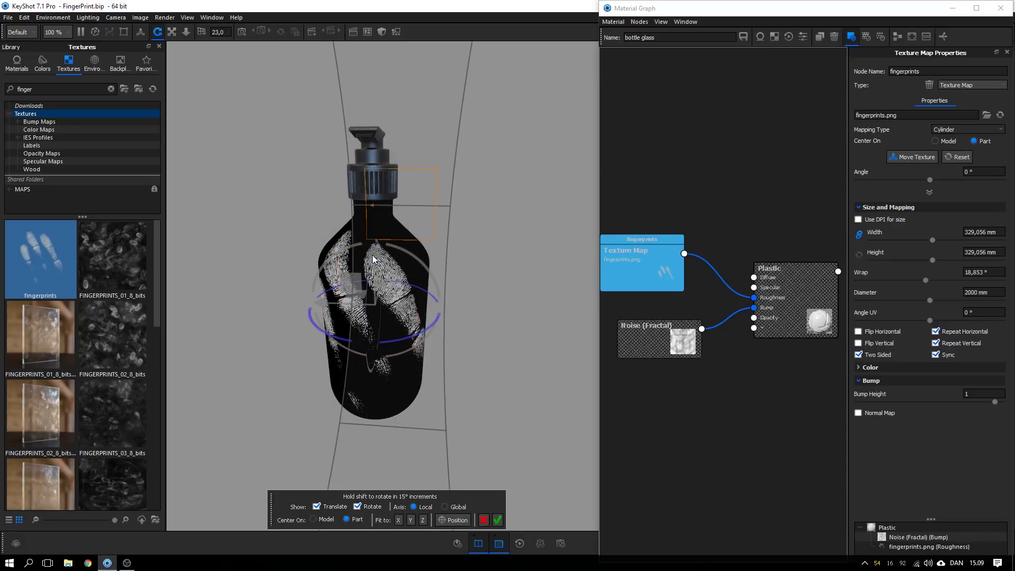
pyautogui.click(422, 519)
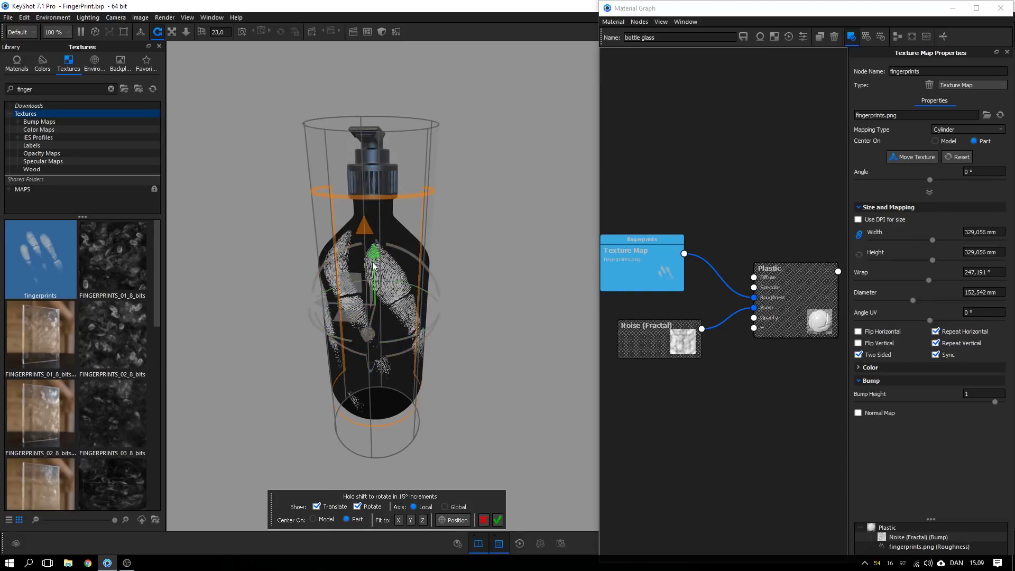
pyautogui.moveTo(375, 258); pyautogui.dragTo(380, 354)
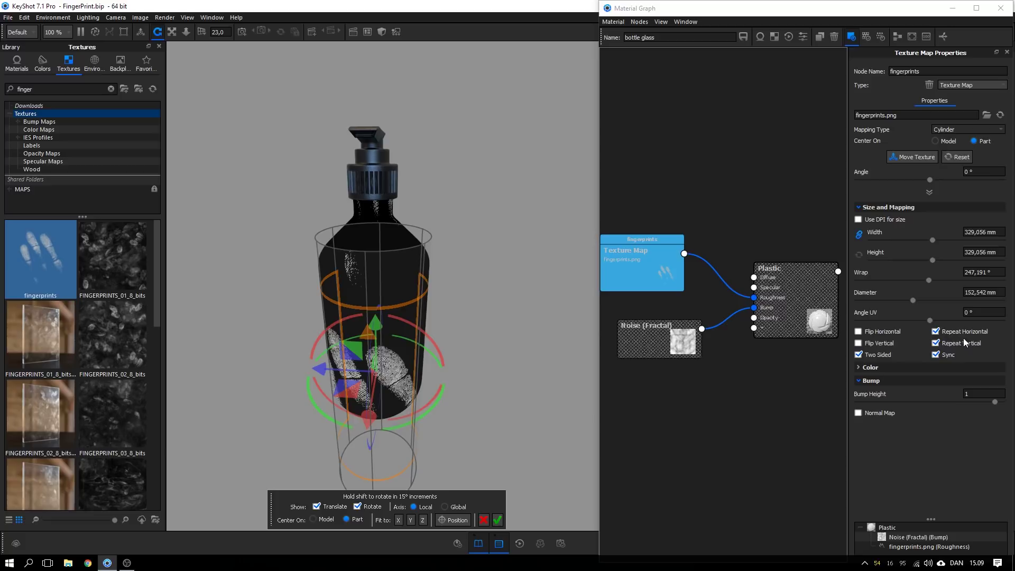
# Turn off vertical and horizontal repeat for the fingerprints texture and raise the projection slightly on the bottle.
pyautogui.click(937, 343)
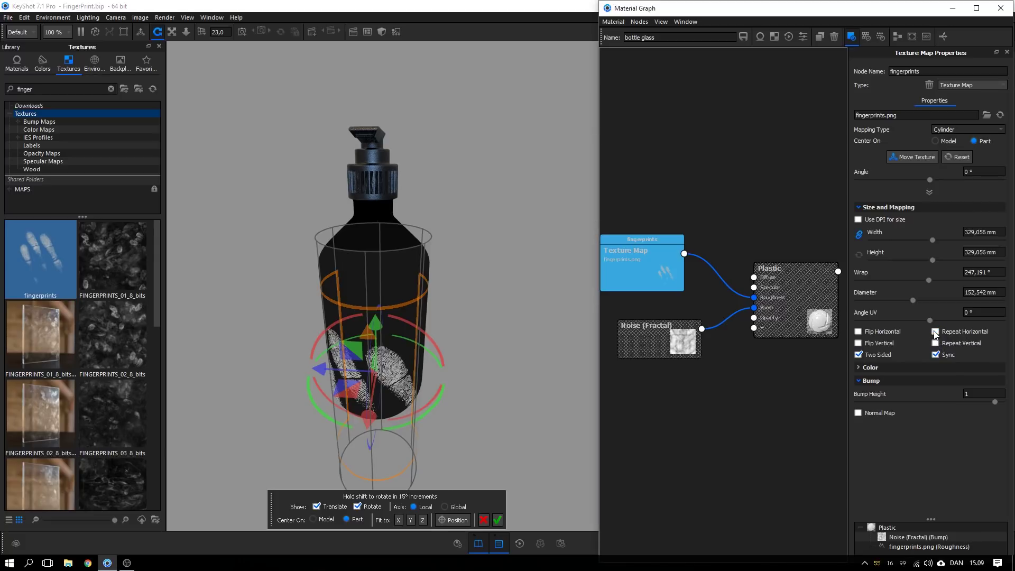
pyautogui.click(936, 332)
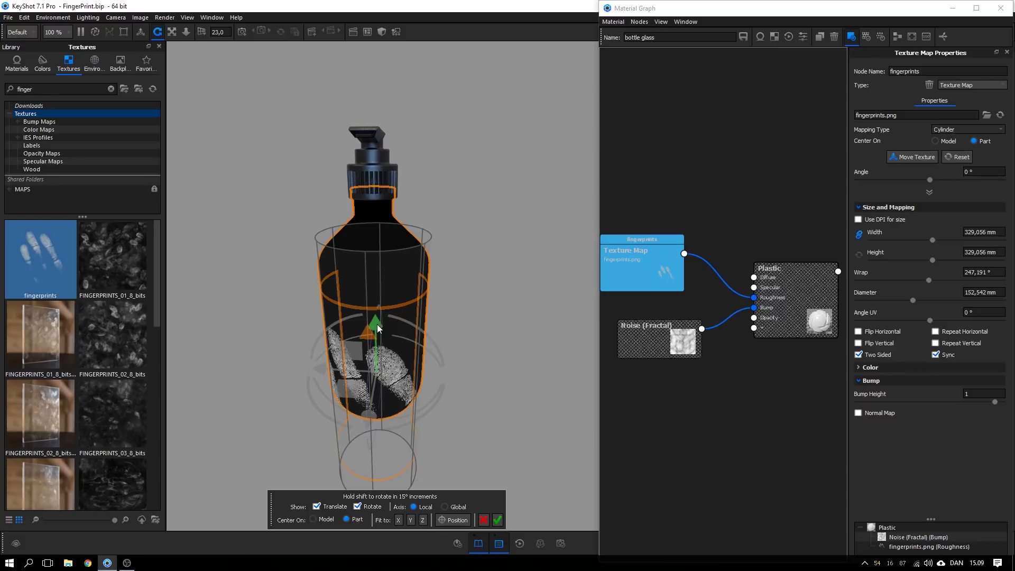
pyautogui.moveTo(377, 329); pyautogui.dragTo(376, 298)
pyautogui.moveTo(458, 313); pyautogui.dragTo(405, 313)
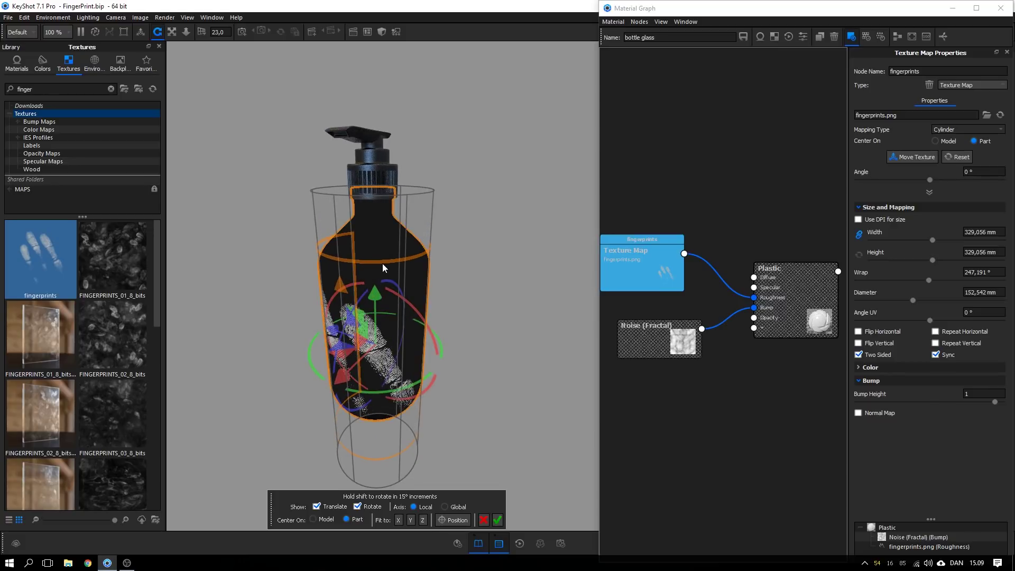
pyautogui.moveTo(484, 283)
pyautogui.mouseDown()
pyautogui.moveTo(333, 280)
pyautogui.moveTo(479, 286)
pyautogui.moveTo(469, 287)
pyautogui.moveTo(482, 300)
pyautogui.mouseUp()
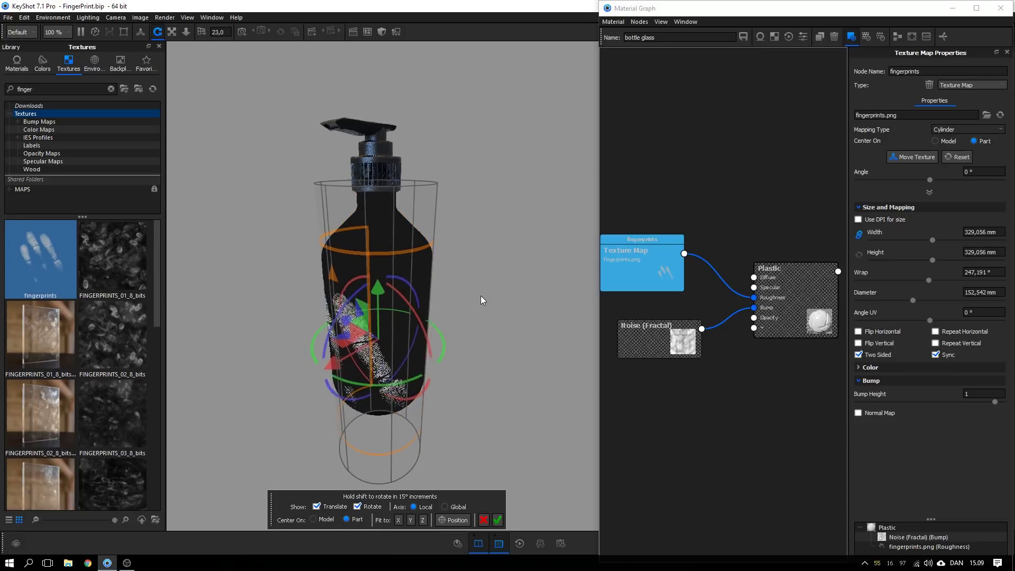
# Hide the rotation handles and nudge the fingerprint projection a little higher on the bottle.
pyautogui.click(358, 506)
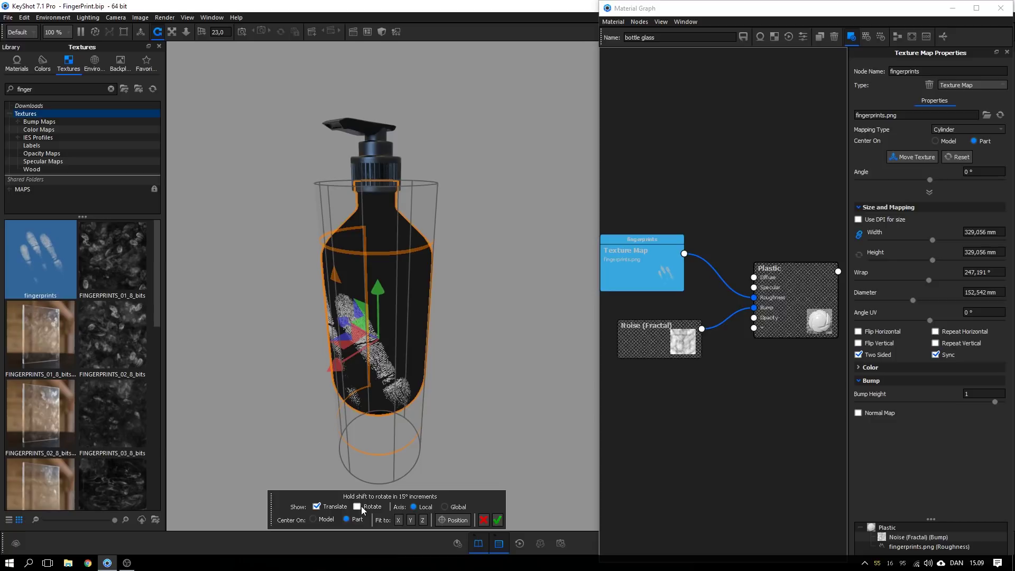
pyautogui.moveTo(283, 412); pyautogui.dragTo(338, 394)
pyautogui.moveTo(336, 356); pyautogui.dragTo(396, 353)
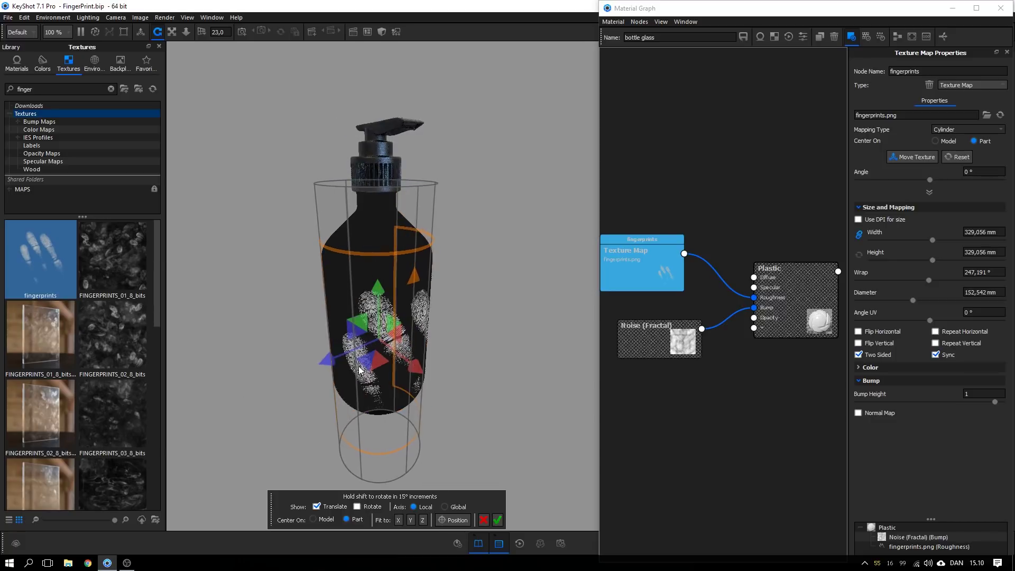
pyautogui.moveTo(378, 286); pyautogui.dragTo(445, 279)
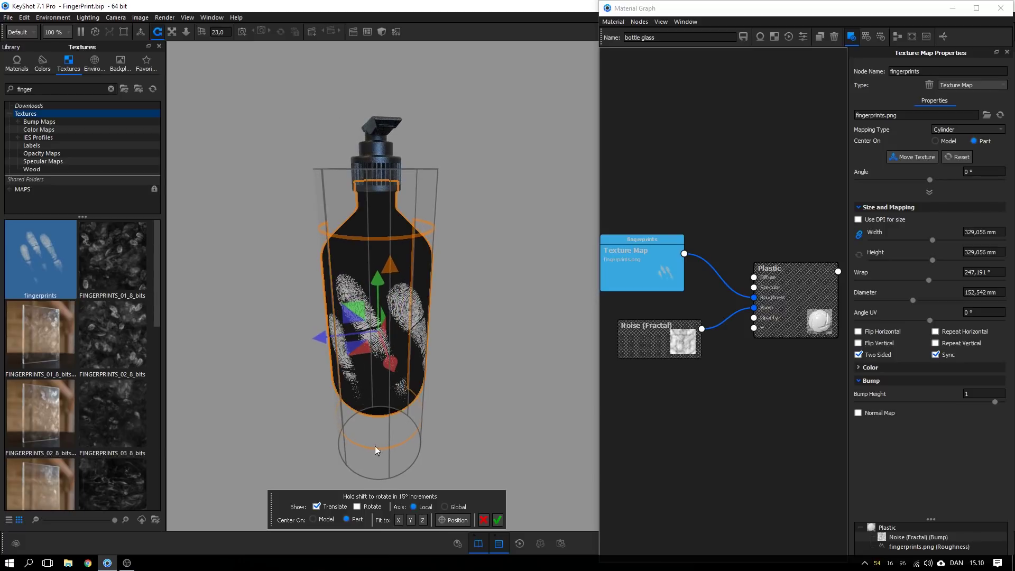
# Show the rotation handles again, try tilting the fingerprint projection, and discard the texture move.
pyautogui.click(357, 507)
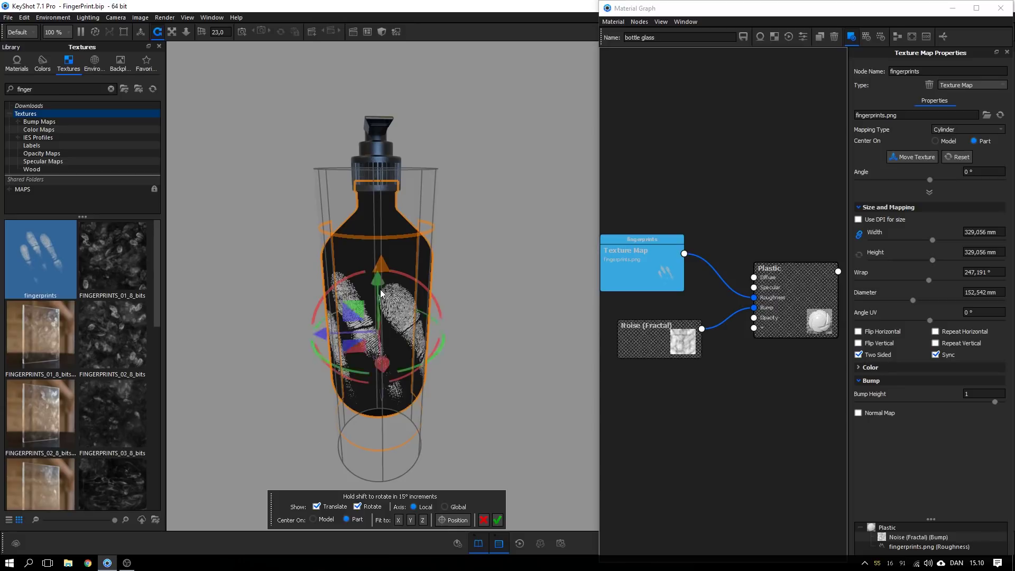
pyautogui.moveTo(438, 312); pyautogui.dragTo(418, 253)
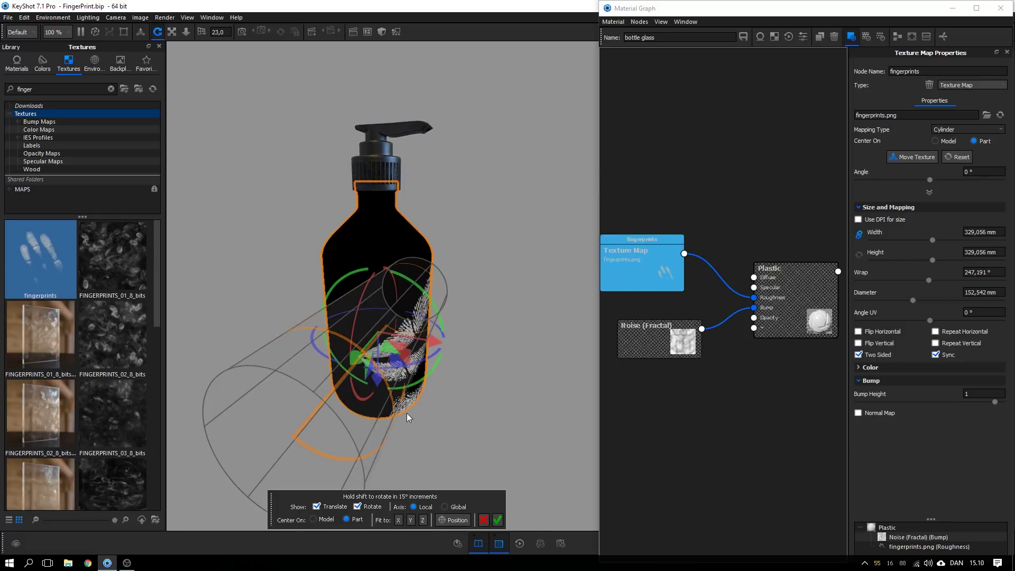
pyautogui.moveTo(335, 331); pyautogui.dragTo(418, 359)
pyautogui.click(497, 520)
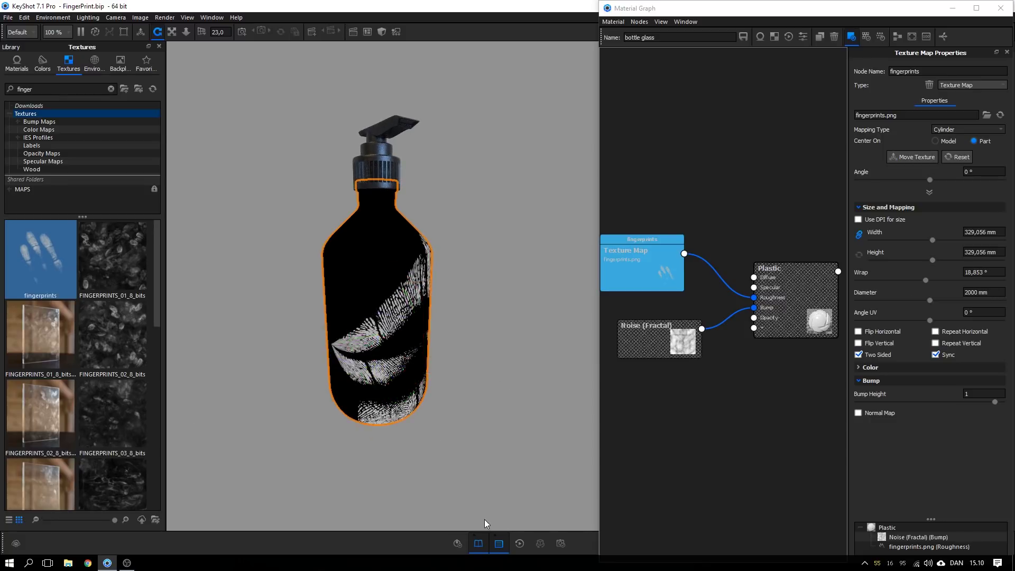
# Fit the fingerprints projection to the Z axis, lower it on the bottle, and apply the texture move.
pyautogui.click(912, 157)
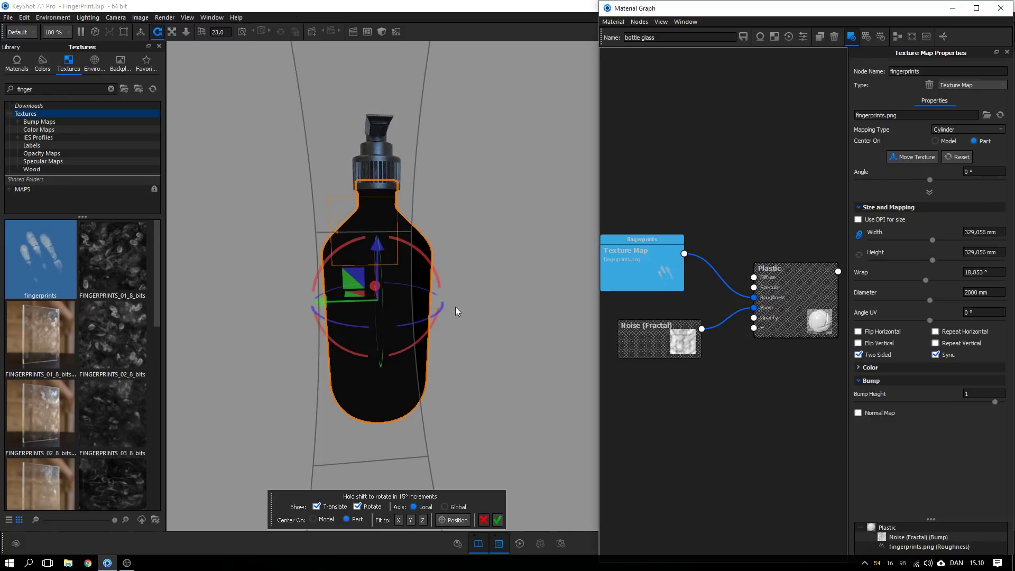
pyautogui.click(422, 520)
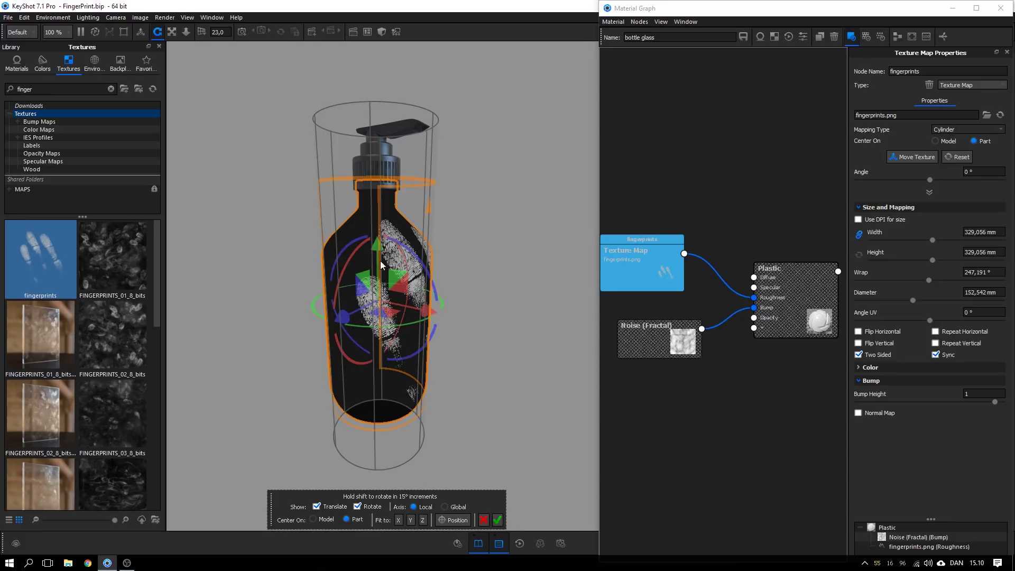
pyautogui.moveTo(376, 256); pyautogui.dragTo(378, 291)
pyautogui.moveTo(456, 292); pyautogui.dragTo(393, 302)
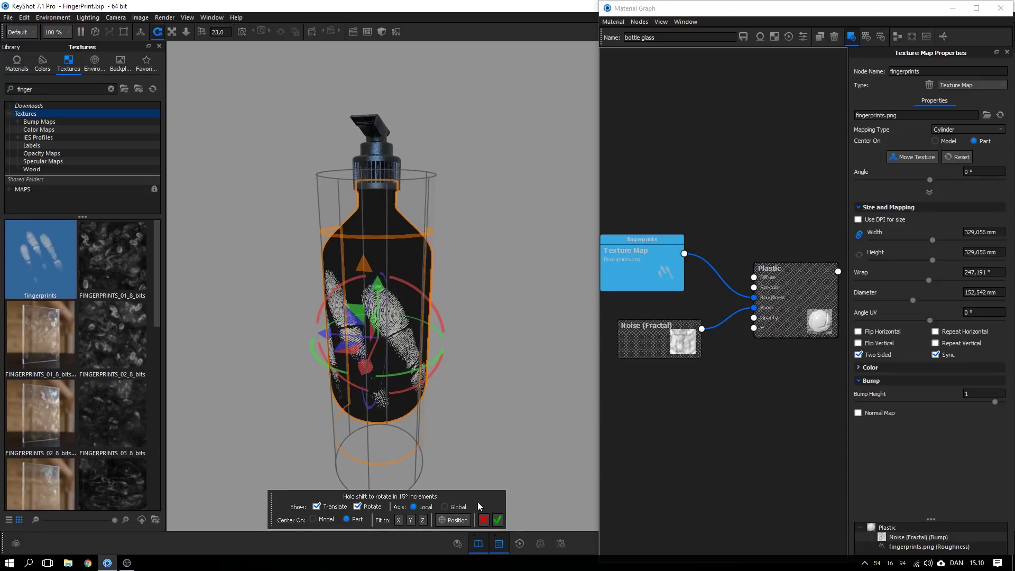
pyautogui.click(498, 521)
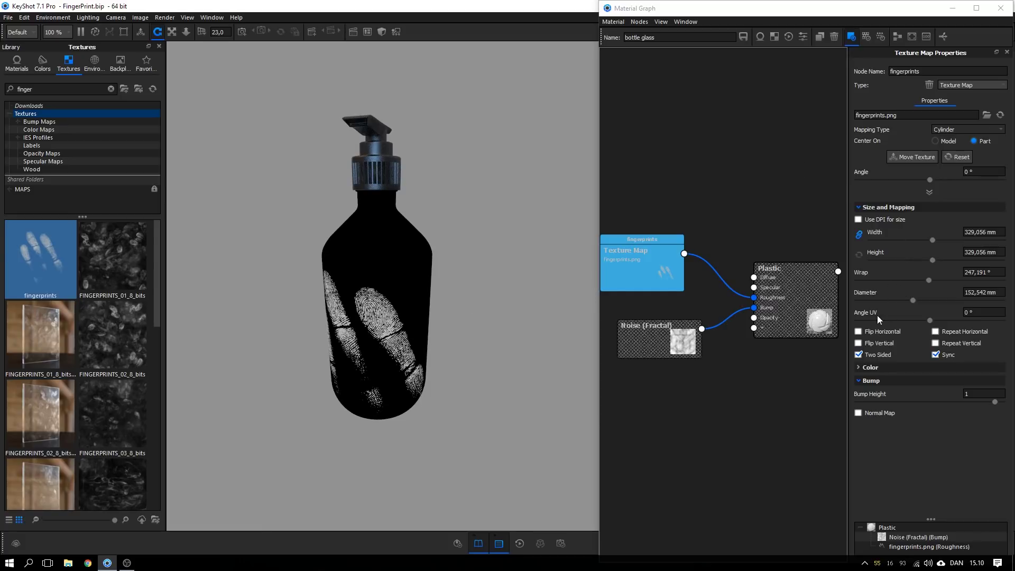
# Set the fingerprints texture's Angle UV to -35.64°.
pyautogui.click(877, 208)
pyautogui.click(877, 207)
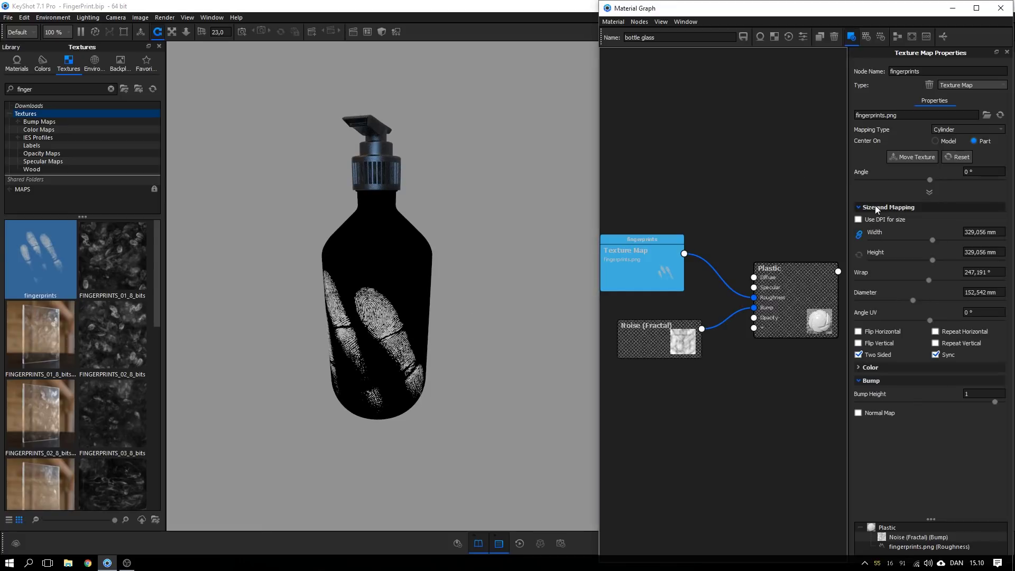
pyautogui.moveTo(929, 320); pyautogui.dragTo(917, 322)
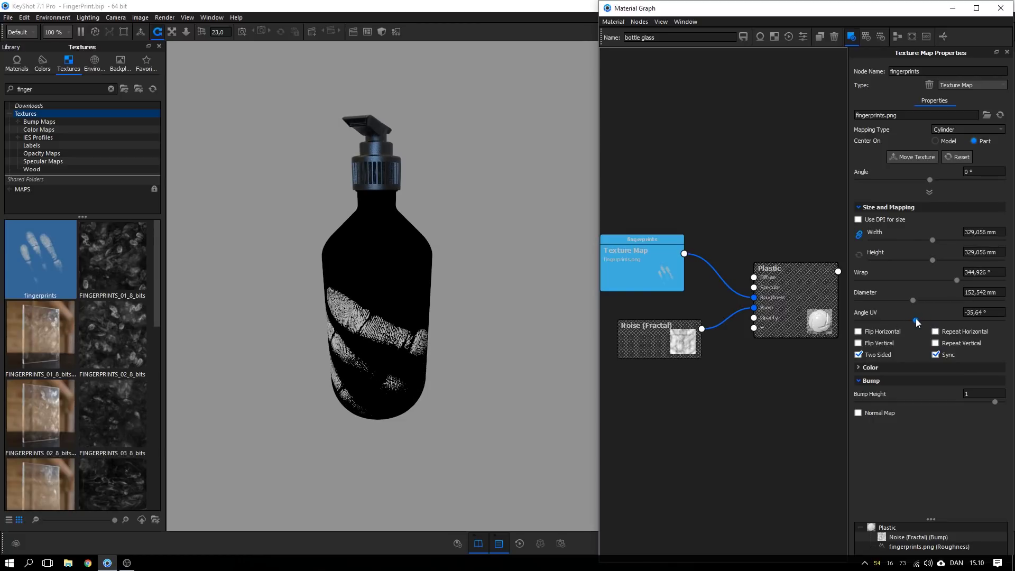
# Resume moving the fingerprints texture and raise its projection slightly on the bottle.
pyautogui.click(905, 157)
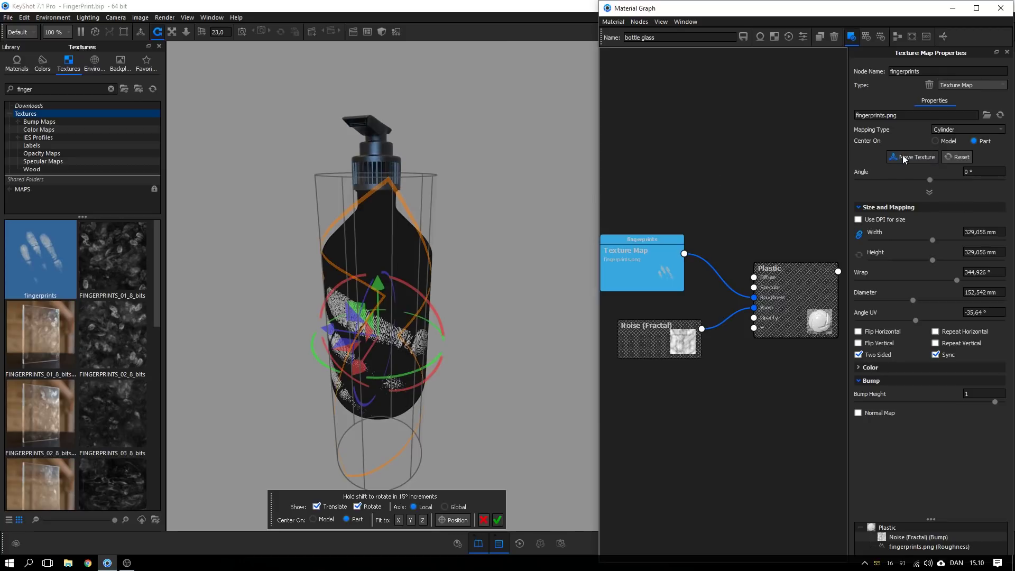
pyautogui.moveTo(481, 280); pyautogui.dragTo(503, 278)
pyautogui.moveTo(486, 233); pyautogui.dragTo(416, 199)
# Adjust the fingerprints texture's Angle UV while checking the prints around the bottle, settling on -45°.
pyautogui.moveTo(914, 320); pyautogui.dragTo(905, 324)
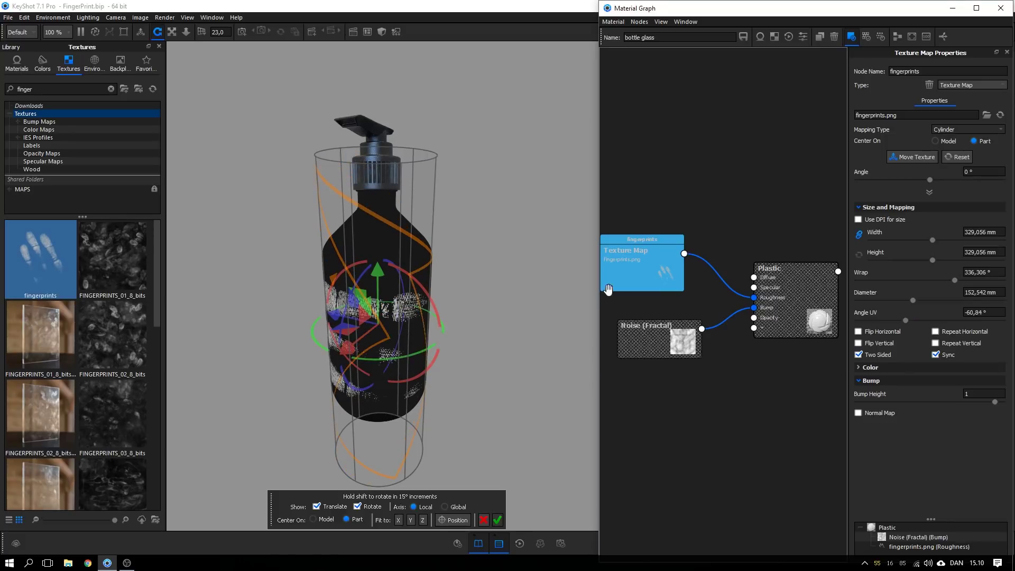
pyautogui.moveTo(555, 274); pyautogui.dragTo(449, 299)
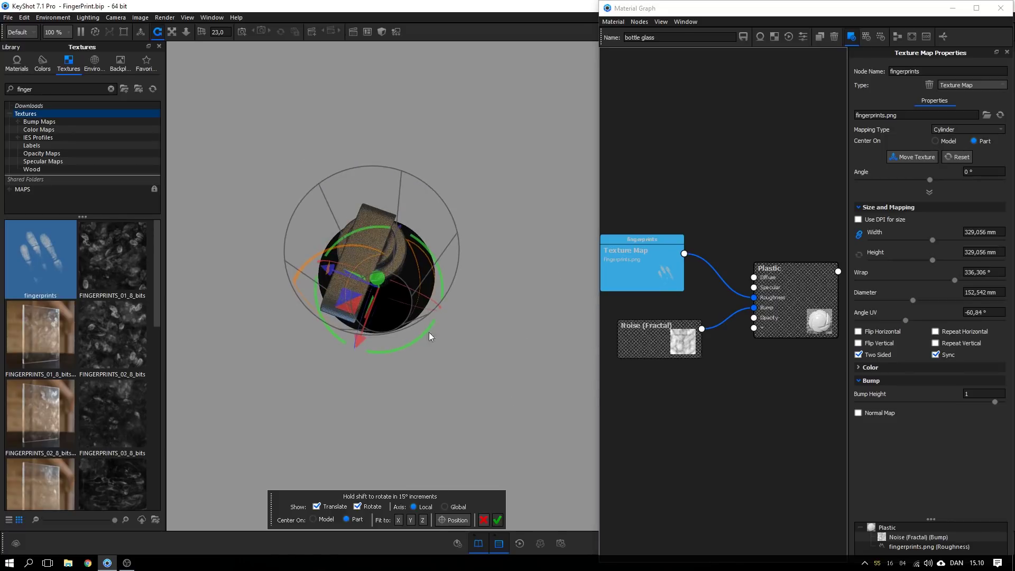
pyautogui.moveTo(429, 337); pyautogui.dragTo(512, 208)
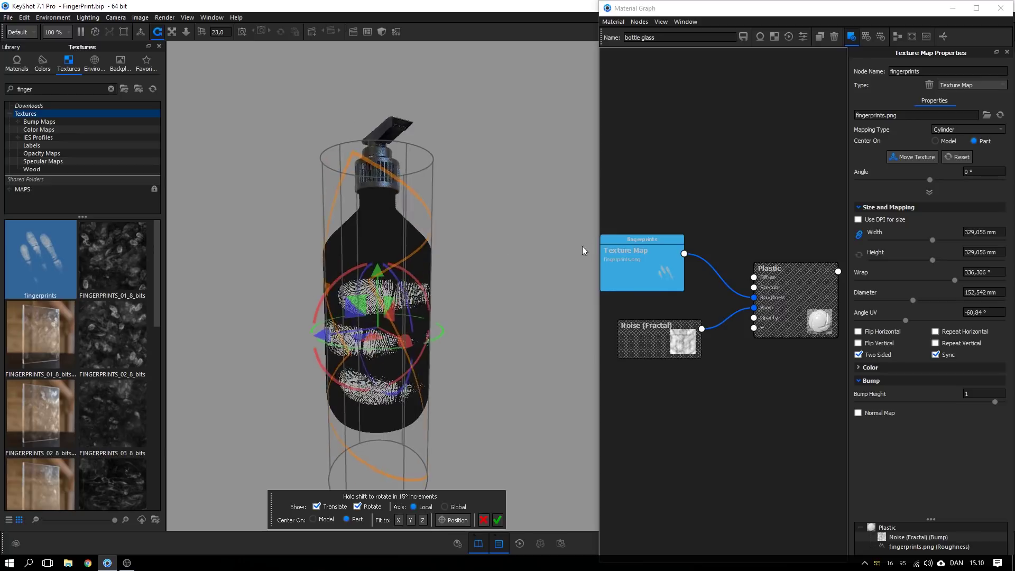
pyautogui.moveTo(584, 250); pyautogui.dragTo(589, 254)
pyautogui.moveTo(909, 324); pyautogui.dragTo(914, 324)
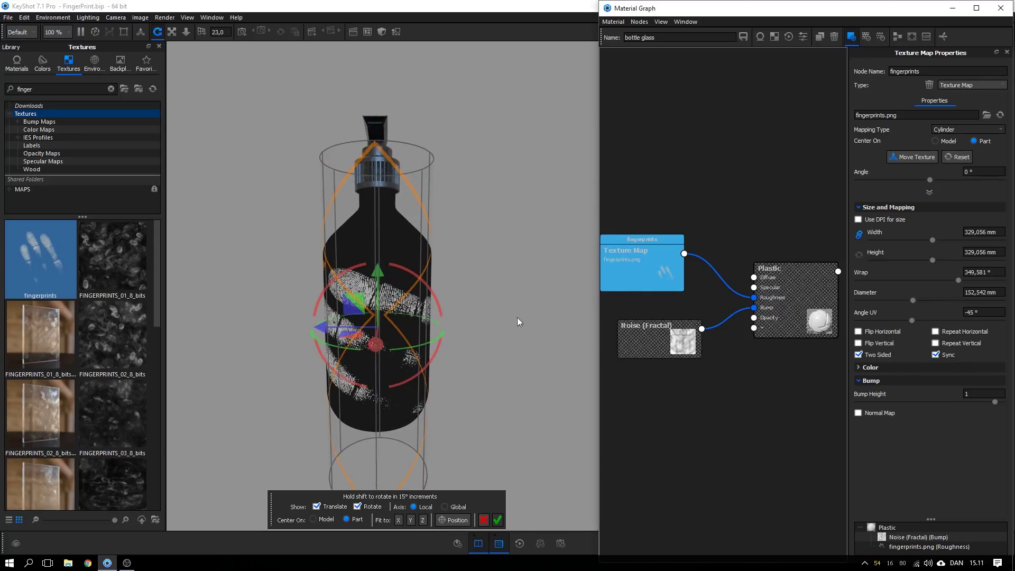
# Set the fingerprints texture's mapping angle to -75.6° and its linked width and height to 326.2 mm.
pyautogui.moveTo(442, 334)
pyautogui.mouseDown()
pyautogui.moveTo(427, 346)
pyautogui.moveTo(477, 309)
pyautogui.moveTo(439, 335)
pyautogui.mouseUp()
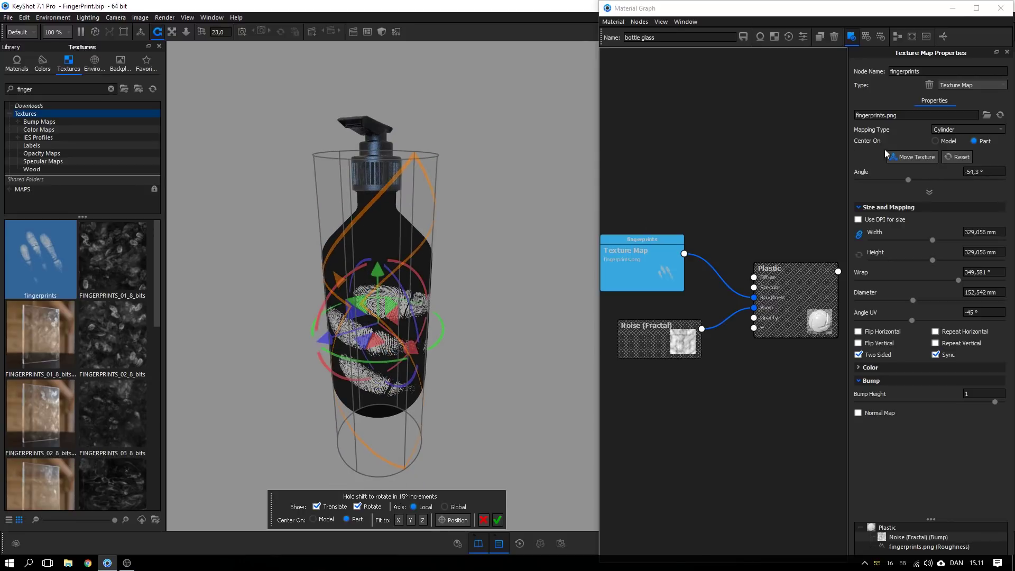
pyautogui.moveTo(908, 180); pyautogui.dragTo(901, 183)
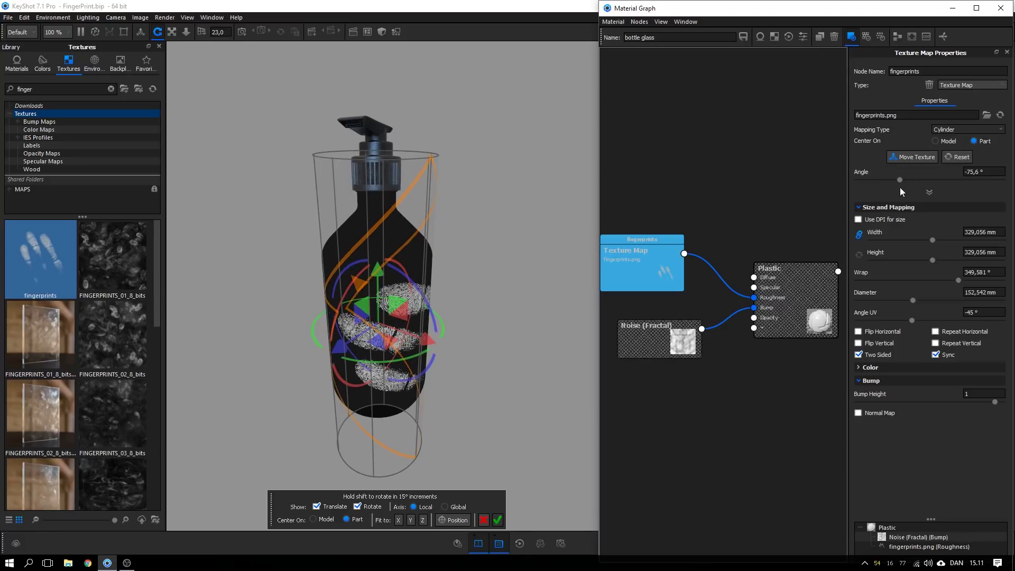
pyautogui.moveTo(933, 242)
pyautogui.mouseDown()
pyautogui.moveTo(948, 242)
pyautogui.moveTo(932, 242)
pyautogui.mouseUp()
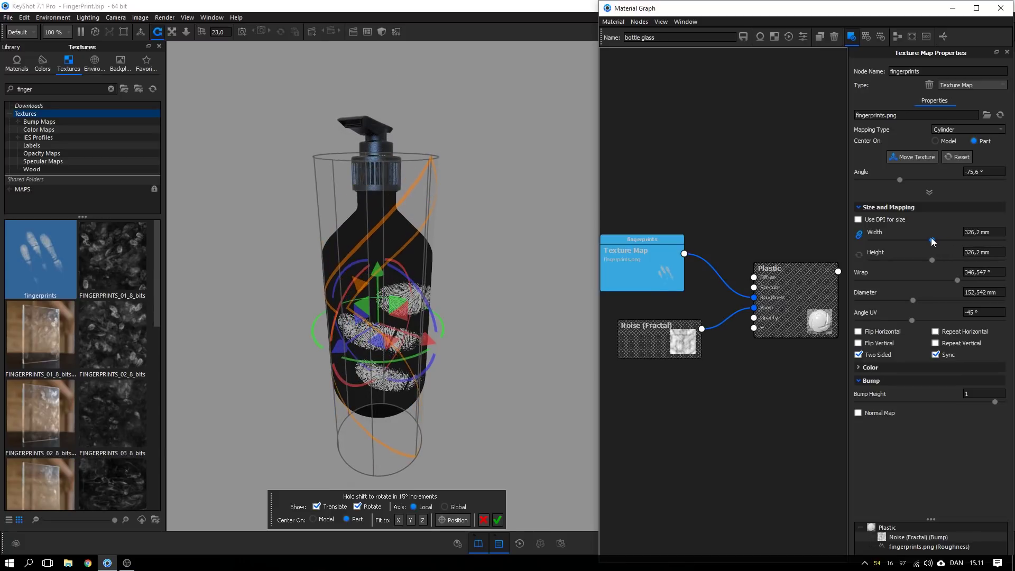
# Raise the fingerprints texture's projection slightly on the bottle and confirm the placement.
pyautogui.moveTo(381, 275); pyautogui.dragTo(380, 258)
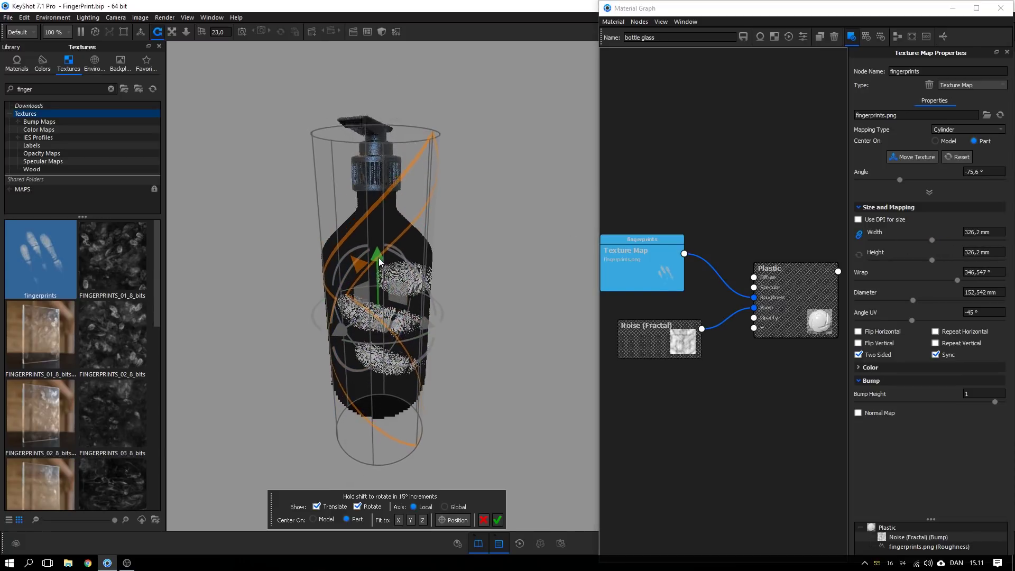
pyautogui.click(498, 521)
pyautogui.moveTo(508, 445); pyautogui.dragTo(466, 303)
# Shift the fingerprints and Noise (Fractal) nodes and turn off the isolated texture preview to show the full glass material.
pyautogui.moveTo(643, 269); pyautogui.dragTo(628, 295)
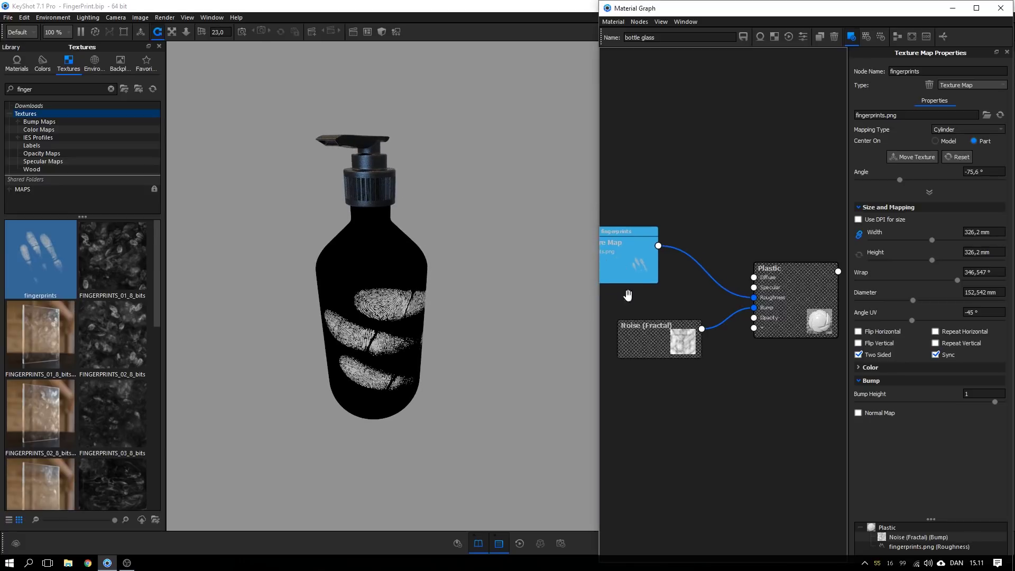
pyautogui.moveTo(628, 332); pyautogui.dragTo(630, 344)
pyautogui.moveTo(620, 270); pyautogui.dragTo(629, 262)
pyautogui.press('c')
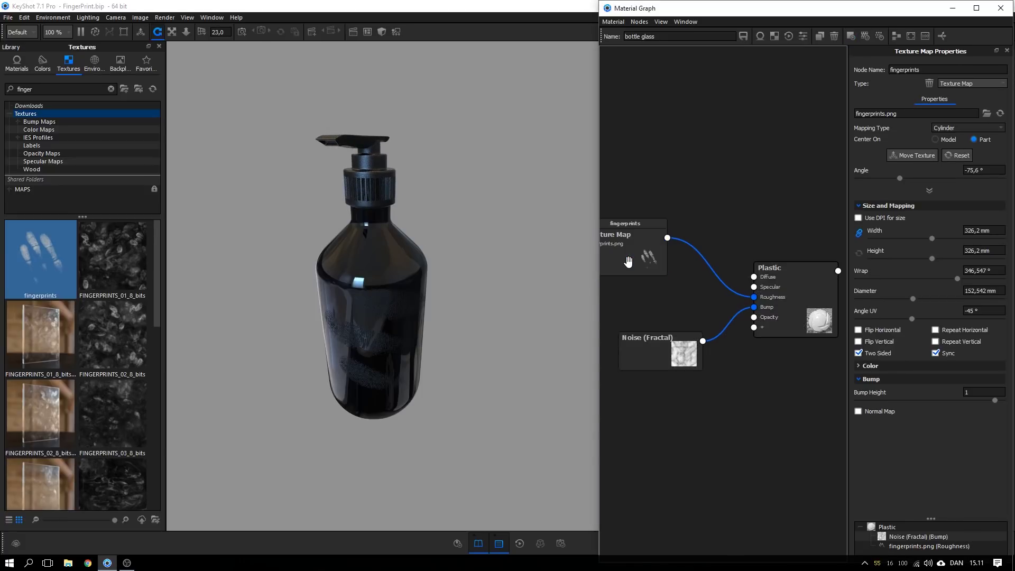
pyautogui.scroll(3, 418, 327)
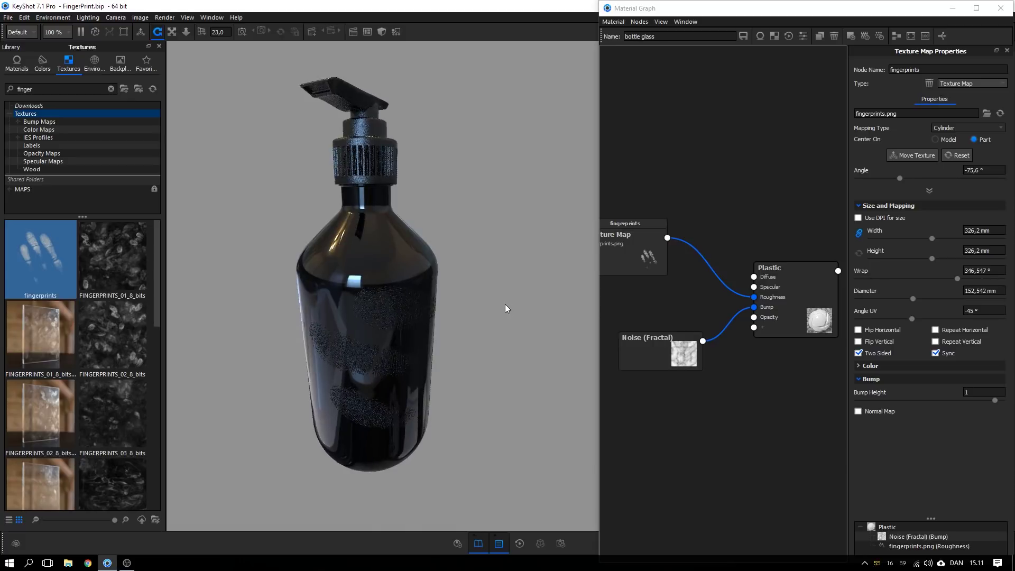
# Spread the fingerprints, Noise (Fractal) and Plastic nodes apart in the graph to make room between them.
pyautogui.moveTo(782, 307); pyautogui.dragTo(819, 302)
pyautogui.moveTo(672, 366); pyautogui.dragTo(674, 392)
pyautogui.moveTo(643, 273); pyautogui.dragTo(653, 311)
pyautogui.moveTo(486, 308); pyautogui.dragTo(480, 296)
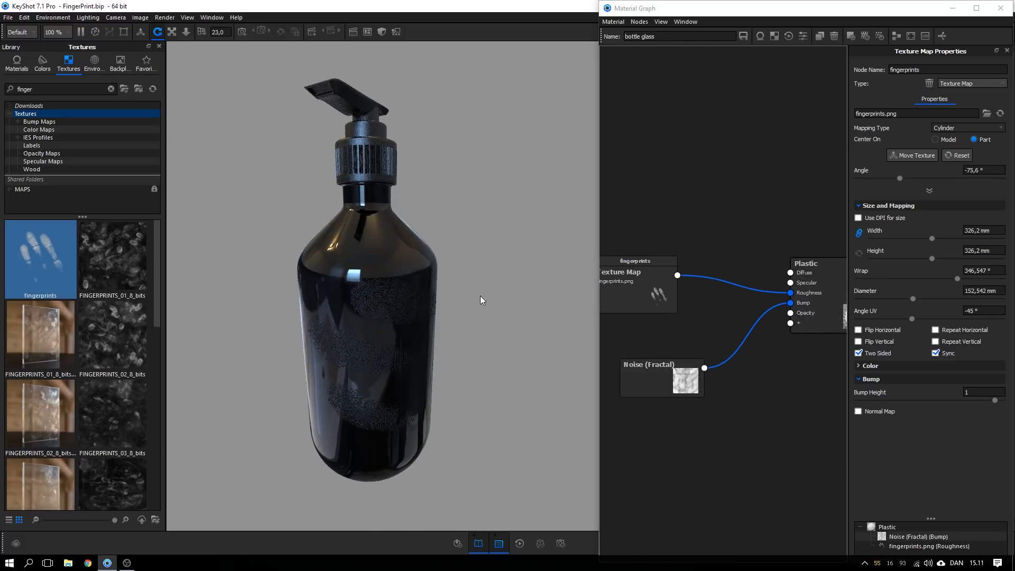
pyautogui.moveTo(406, 331); pyautogui.dragTo(392, 290)
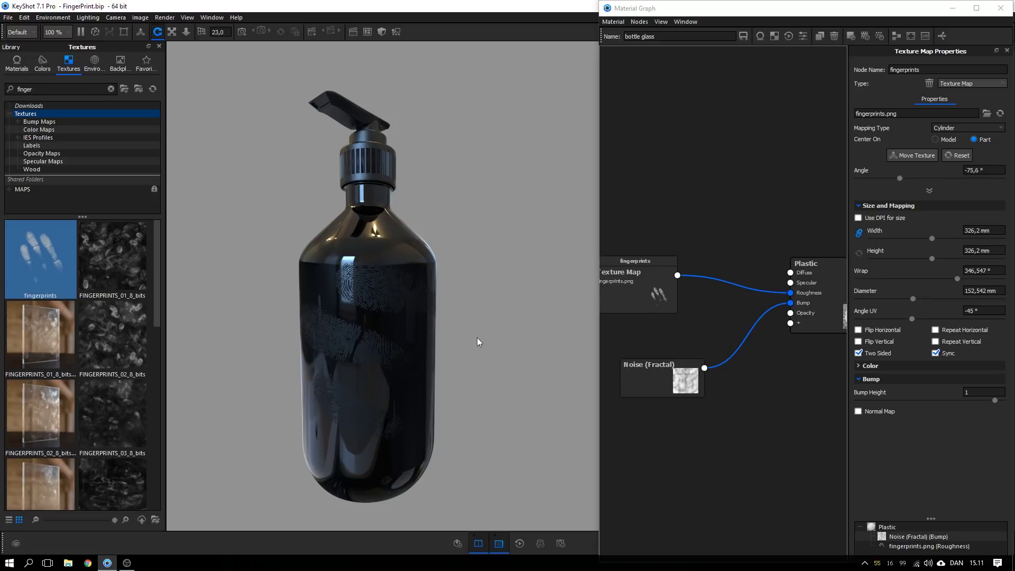
pyautogui.moveTo(656, 297); pyautogui.dragTo(601, 281)
pyautogui.moveTo(653, 381); pyautogui.dragTo(635, 430)
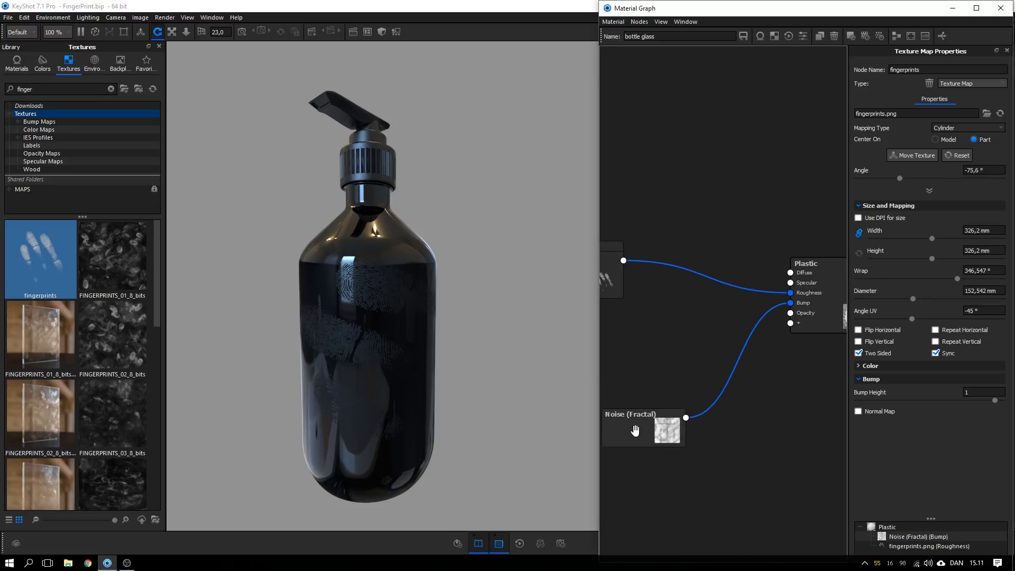
pyautogui.click(648, 305)
pyautogui.rightClick(646, 309)
pyautogui.click(644, 299)
pyautogui.rightClick(654, 301)
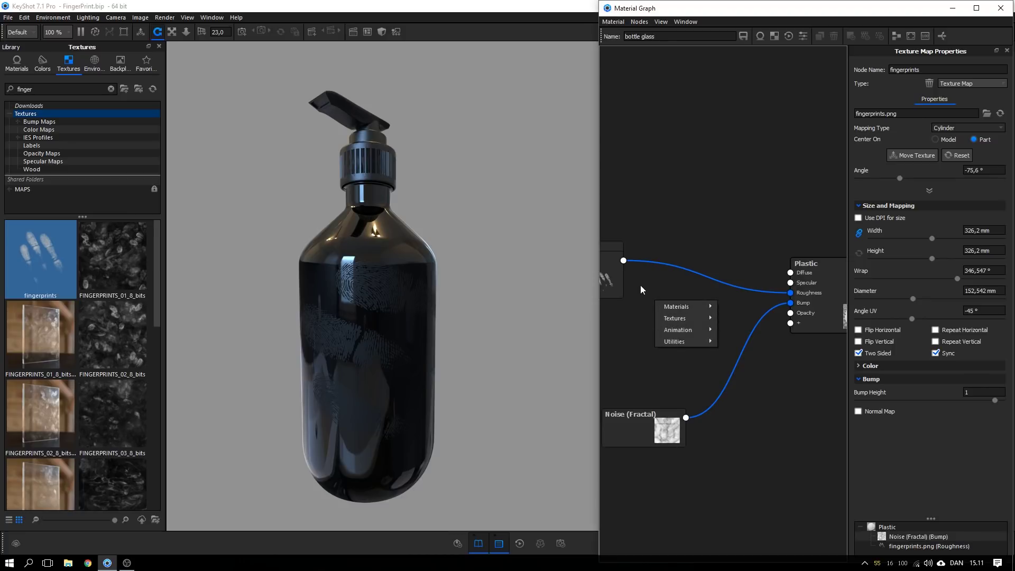
pyautogui.click(640, 289)
# Insert a Color To Number utility between the fingerprints texture and the Plastic node's Roughness, and space out the nodes.
pyautogui.moveTo(608, 266); pyautogui.dragTo(636, 258)
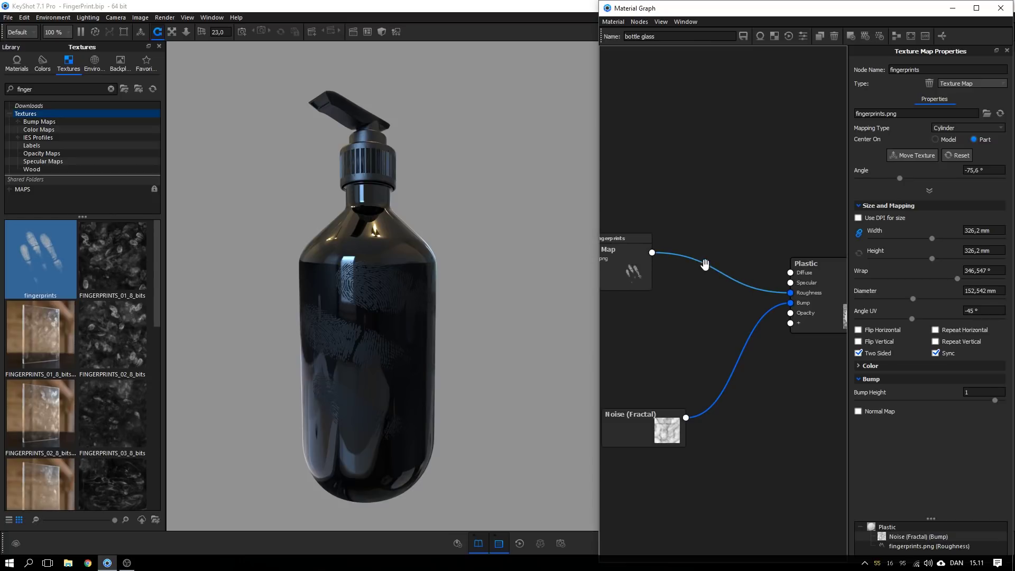
pyautogui.rightClick(715, 268)
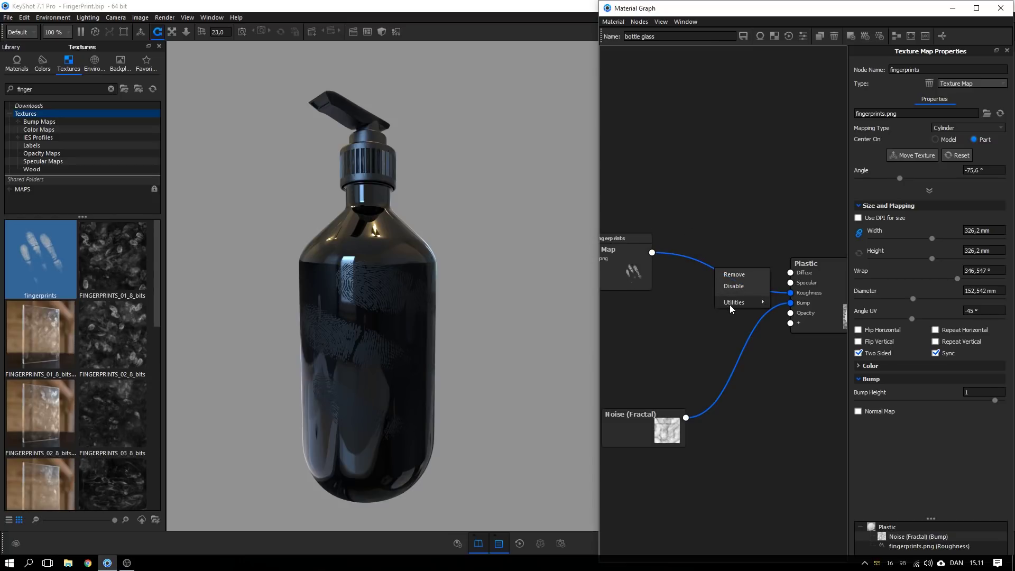
pyautogui.moveTo(732, 301)
pyautogui.click(809, 350)
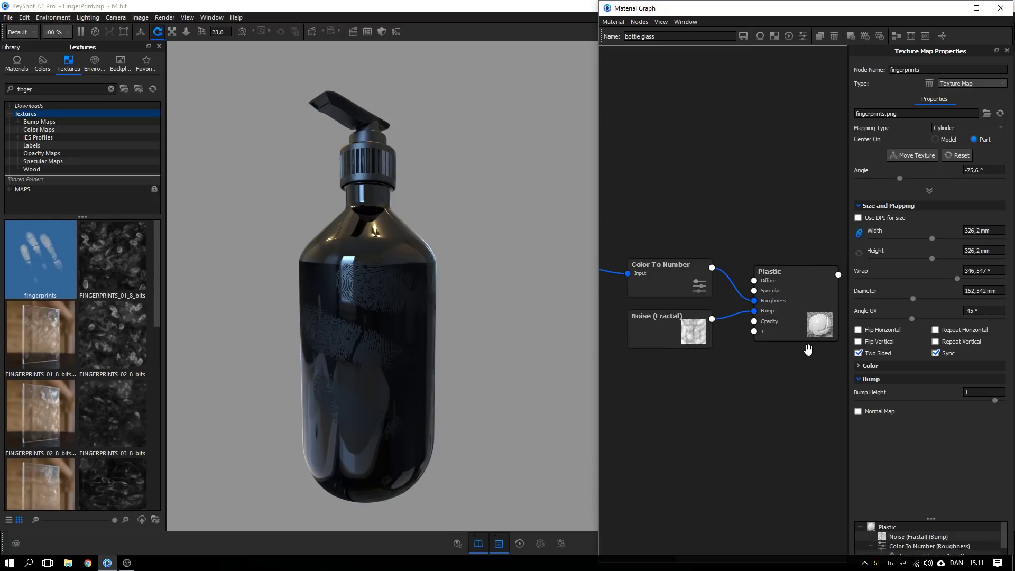
pyautogui.moveTo(721, 387); pyautogui.dragTo(811, 387)
pyautogui.moveTo(756, 276); pyautogui.dragTo(722, 276)
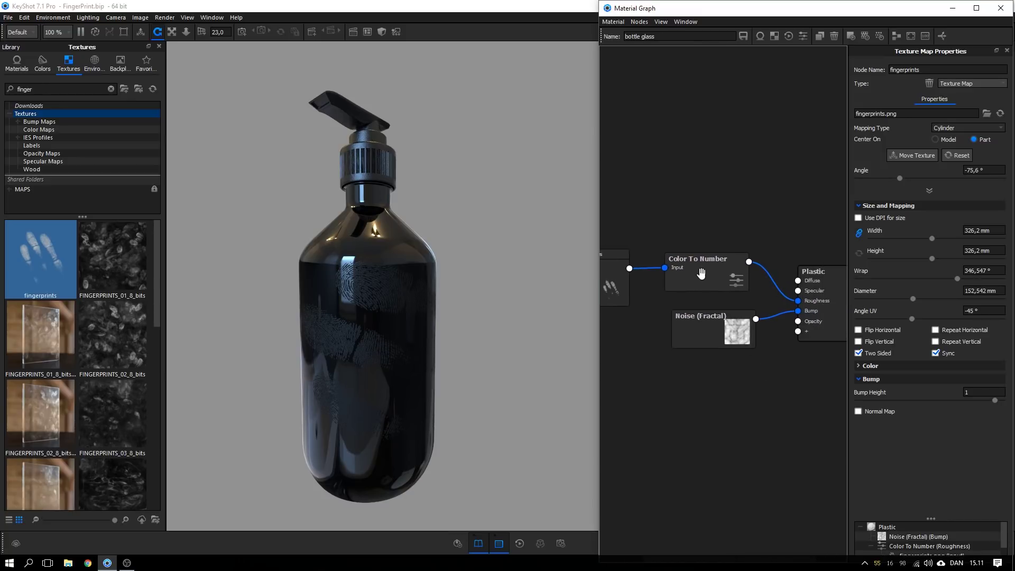
# Preview the Color To Number node's output on the bottle and set its Input To to 1.1.
pyautogui.click(696, 270)
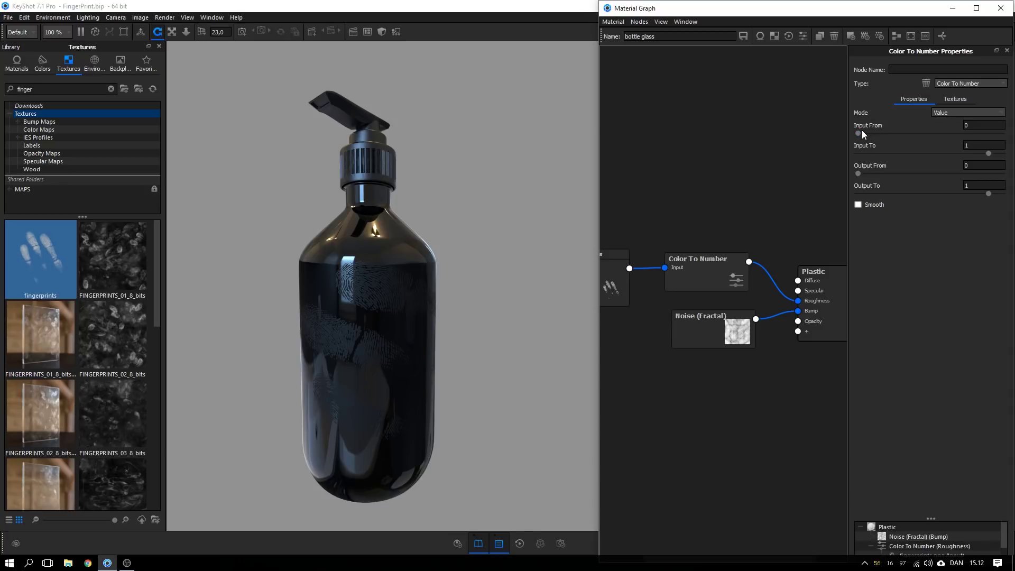
pyautogui.moveTo(721, 275); pyautogui.dragTo(722, 271)
pyautogui.press('c')
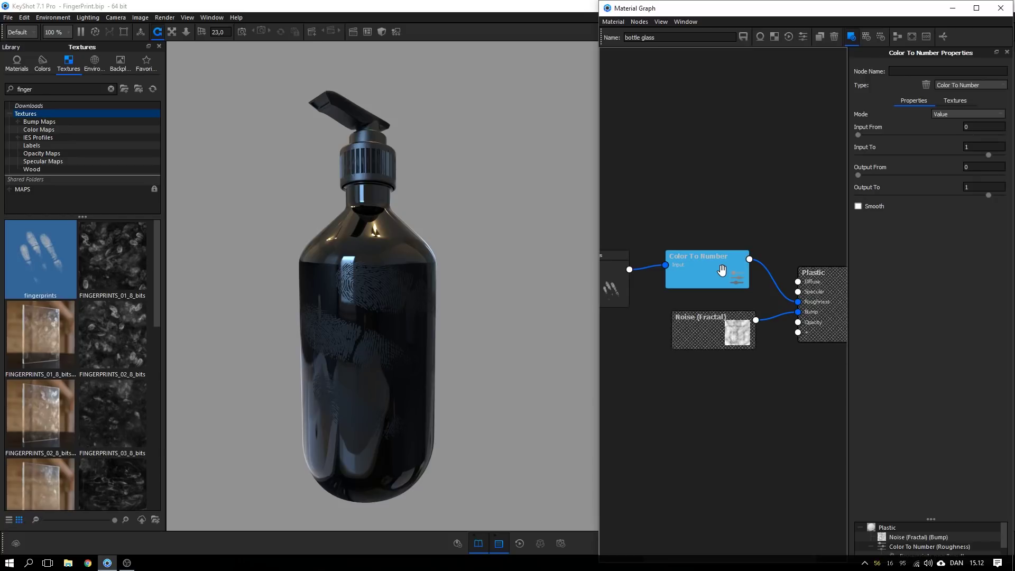
pyautogui.click(378, 348)
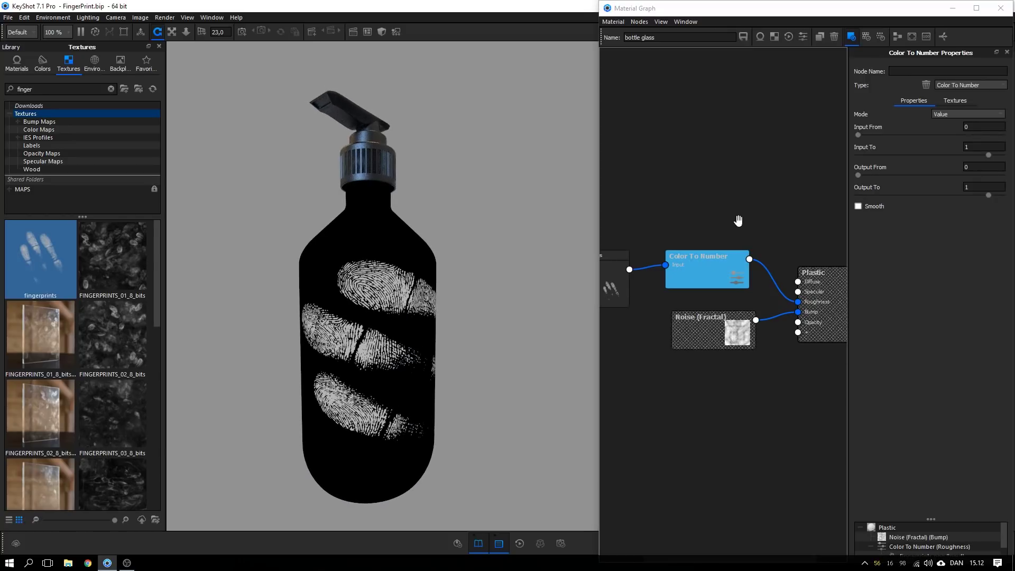
pyautogui.moveTo(858, 135)
pyautogui.mouseDown()
pyautogui.moveTo(903, 135)
pyautogui.moveTo(839, 132)
pyautogui.mouseUp()
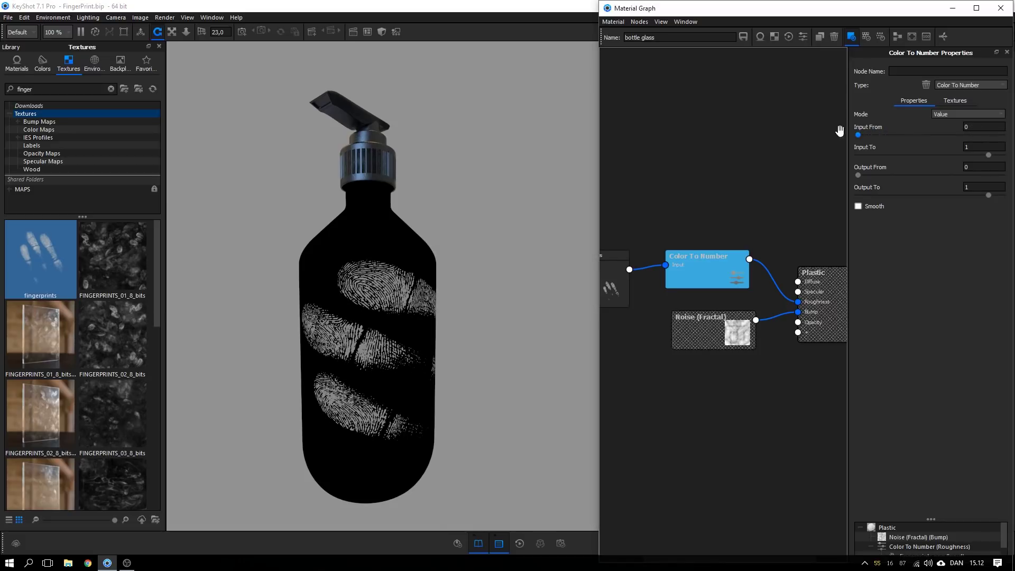
pyautogui.moveTo(988, 155); pyautogui.dragTo(1009, 156)
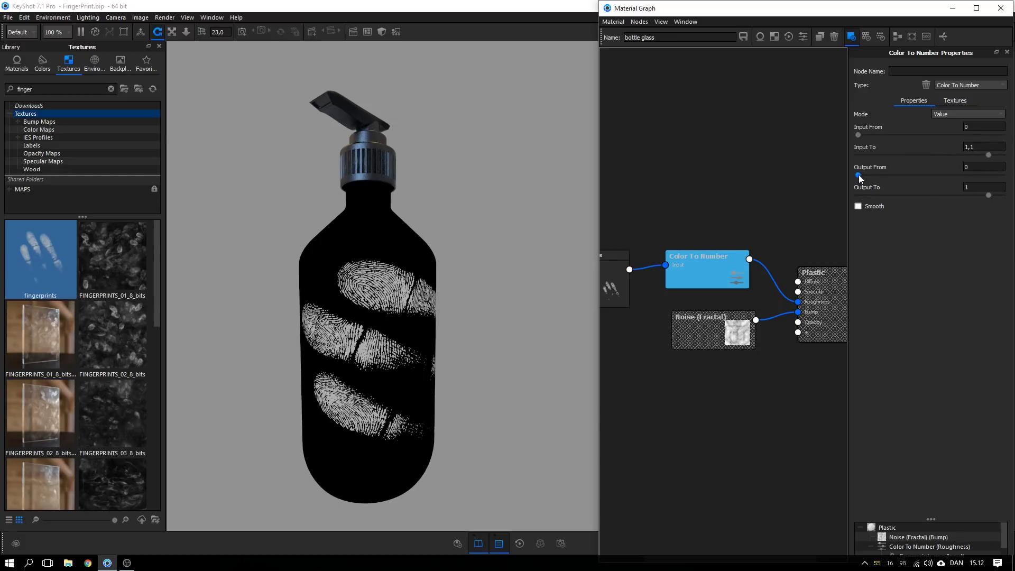
# Raise the Color To Number node's Output From to 0.0384, checking it in both the node preview and the full material.
pyautogui.moveTo(859, 174); pyautogui.dragTo(862, 173)
pyautogui.moveTo(415, 291); pyautogui.dragTo(408, 261)
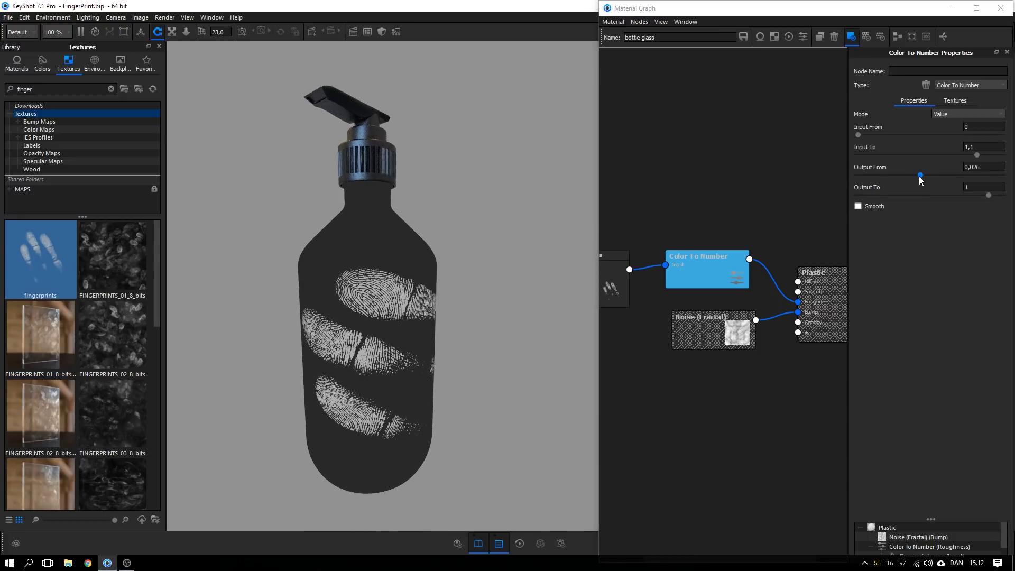
pyautogui.moveTo(921, 180); pyautogui.dragTo(882, 179)
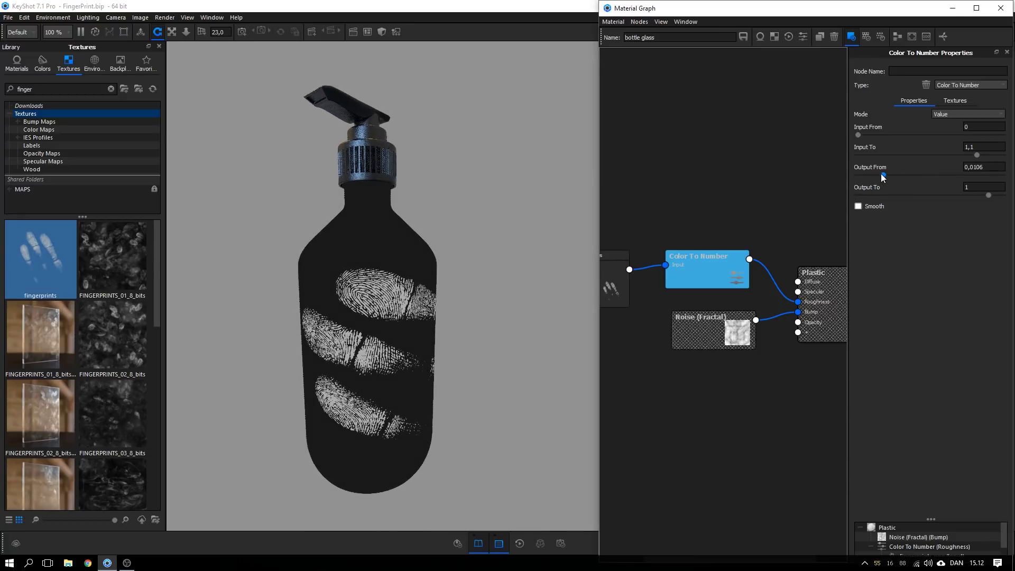
pyautogui.moveTo(703, 267); pyautogui.dragTo(707, 264)
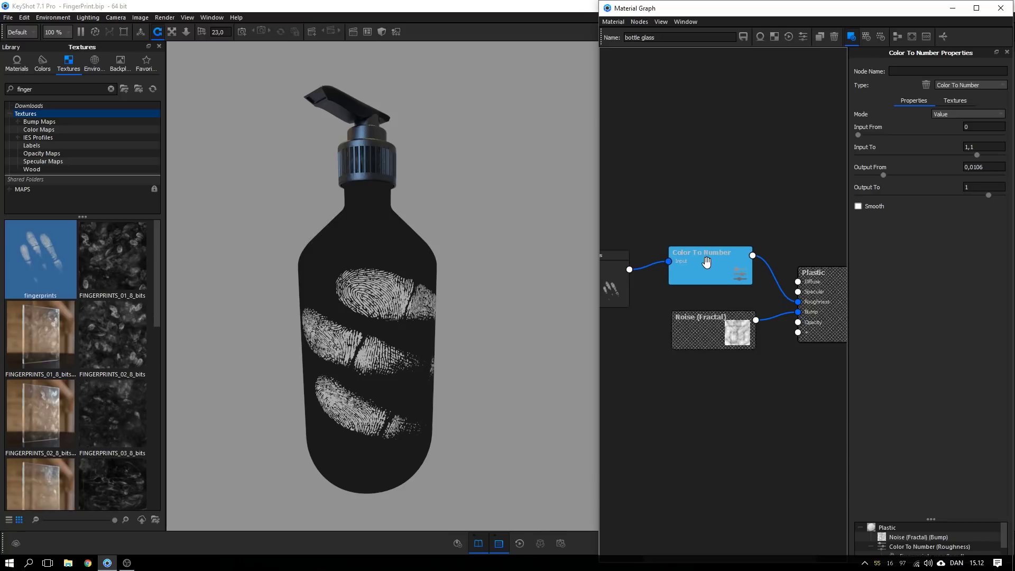
pyautogui.press('c')
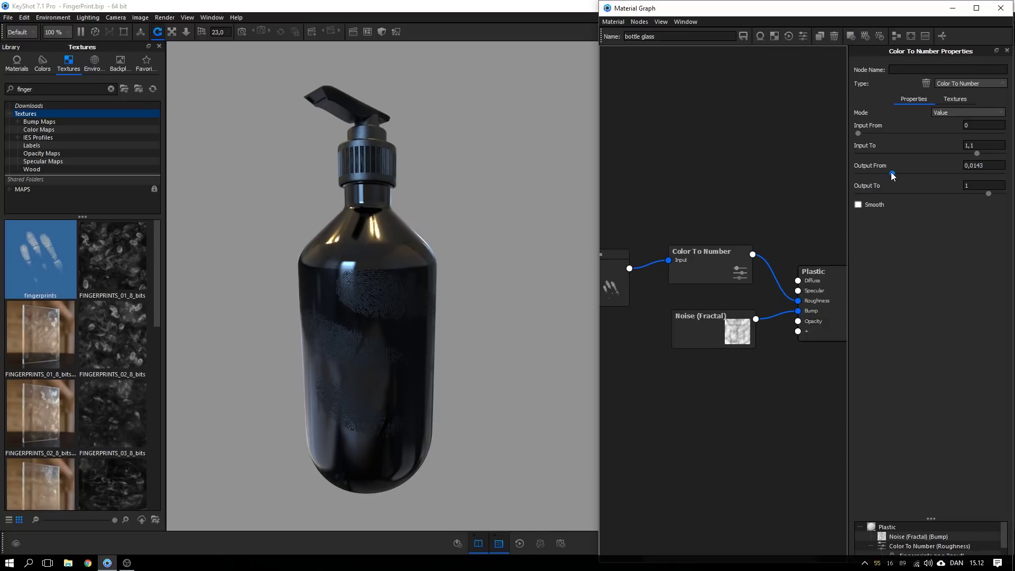
pyautogui.moveTo(891, 172); pyautogui.dragTo(945, 175)
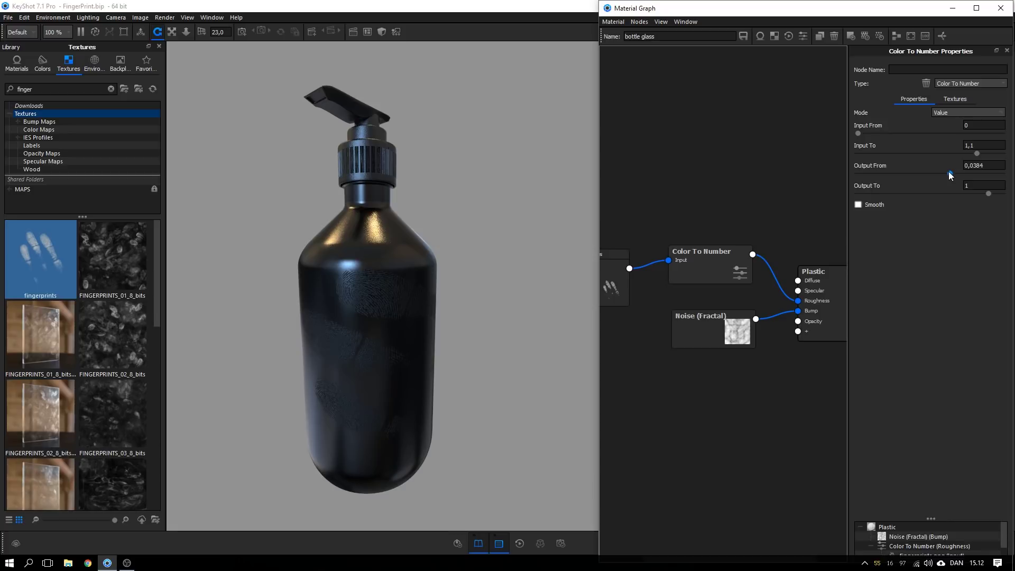
# Preview the Color To Number node again and lower its Output To to 0.133, judged on the full material.
pyautogui.click(700, 257)
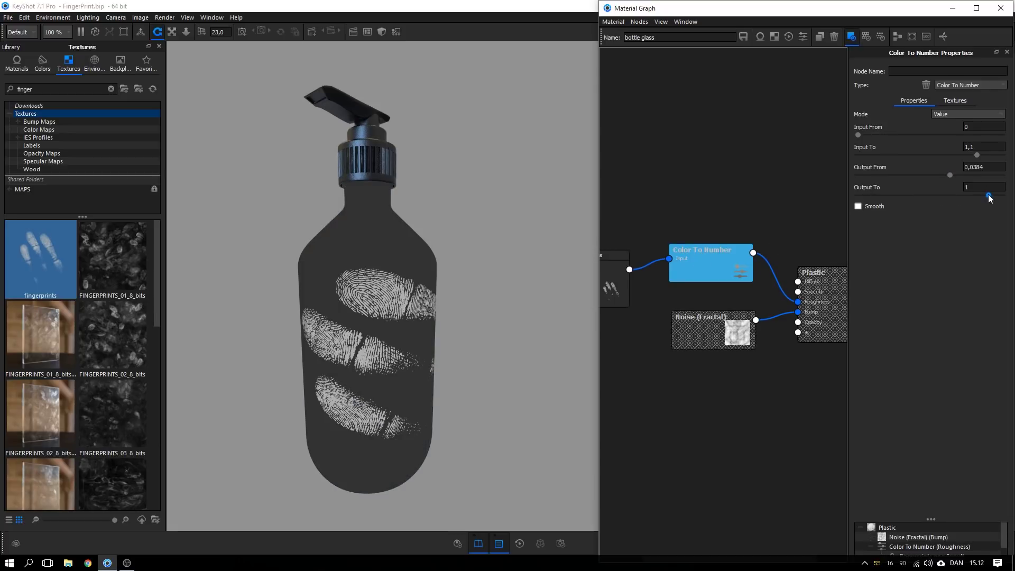
pyautogui.moveTo(972, 195); pyautogui.dragTo(906, 196)
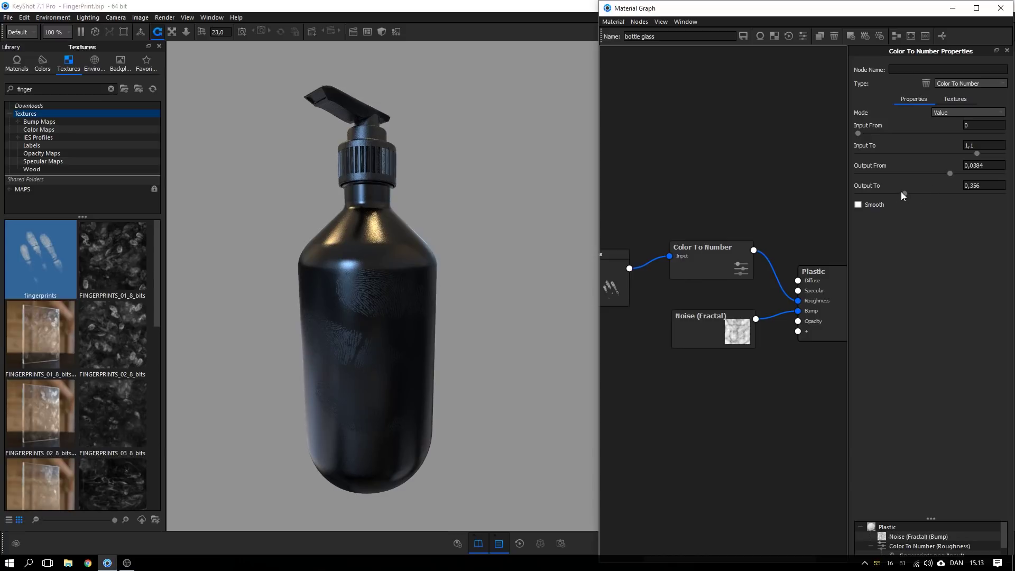
pyautogui.moveTo(902, 195); pyautogui.dragTo(873, 194)
# Examine how the fingerprints read in the bottle's reflections from far away and up close.
pyautogui.moveTo(459, 338); pyautogui.dragTo(490, 329)
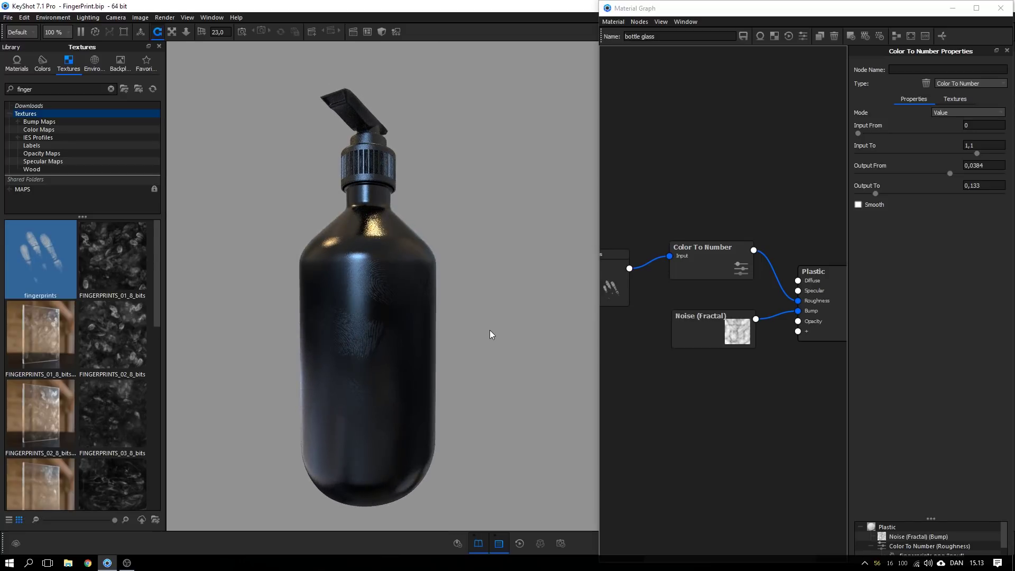
pyautogui.scroll(-5, 489, 333)
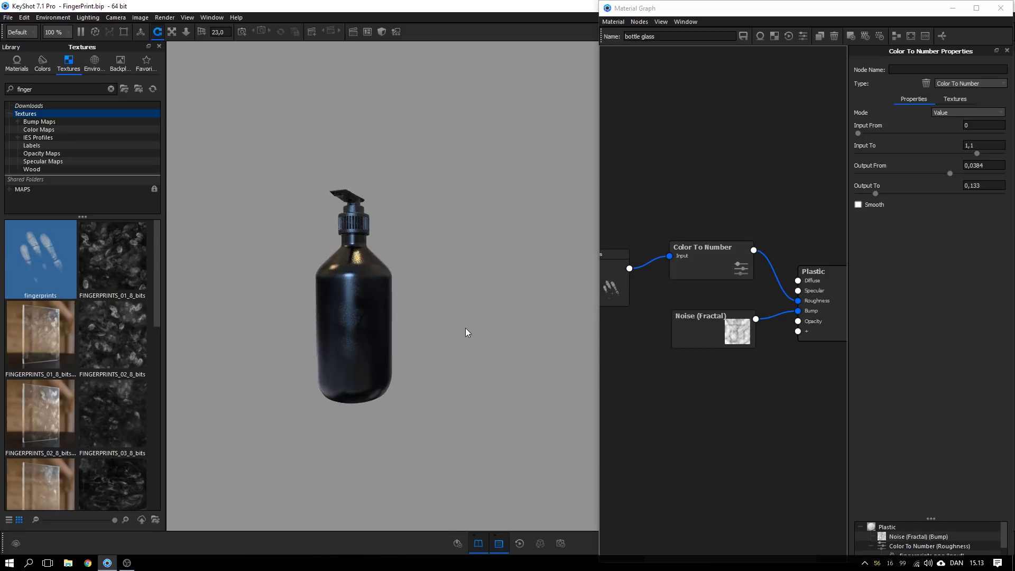
pyautogui.scroll(-2, 466, 332)
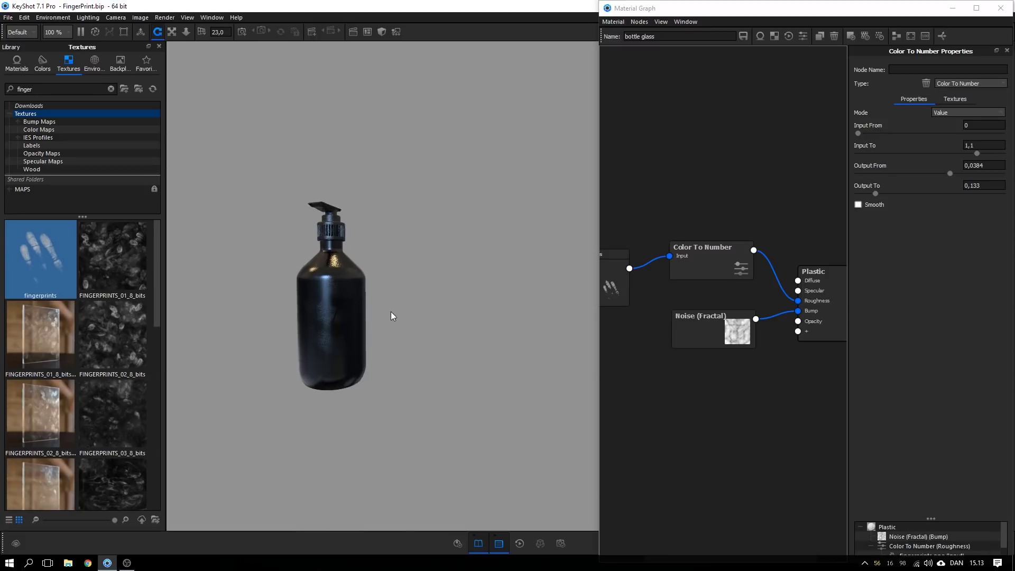
pyautogui.scroll(1, 391, 315)
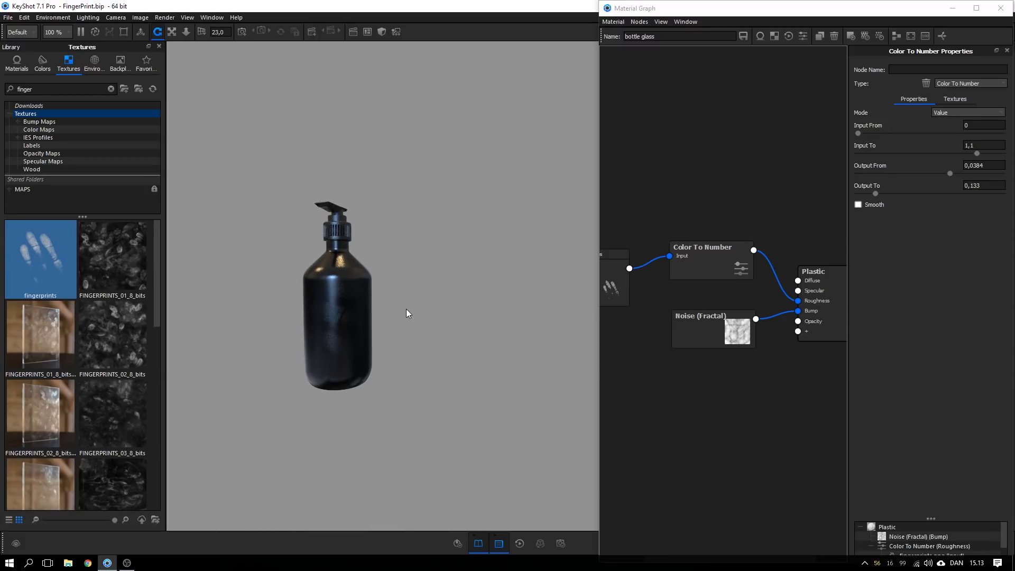
pyautogui.scroll(3, 427, 291)
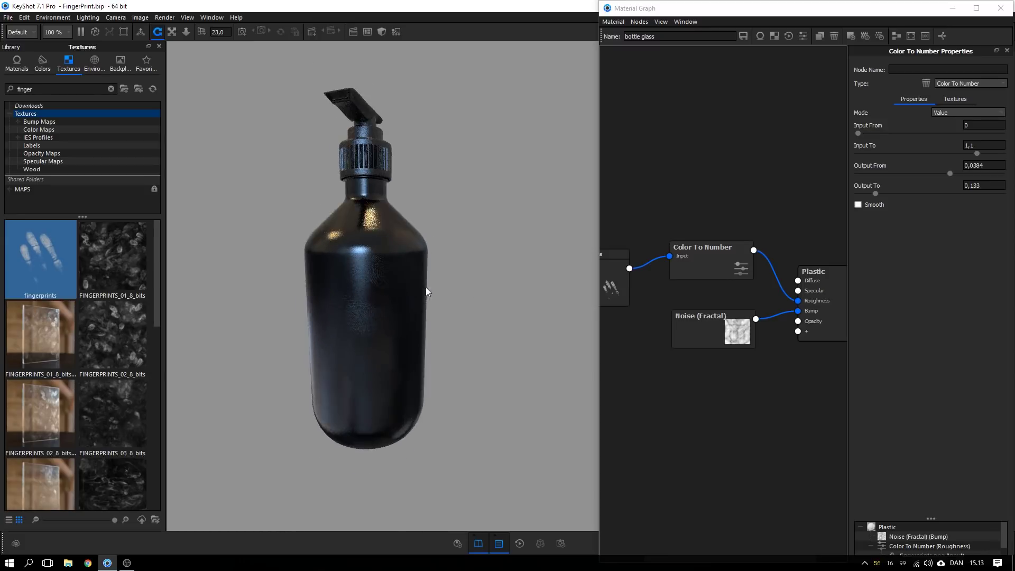
pyautogui.scroll(1, 426, 287)
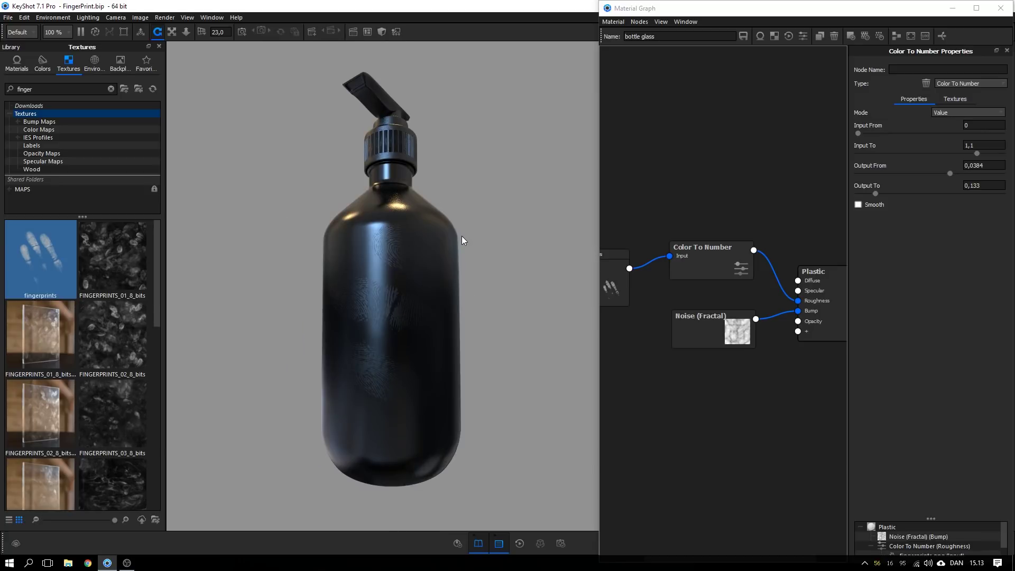
# Rearrange the Color To Number and Noise (Fractal) nodes between the fingerprints texture and the Plastic node.
pyautogui.moveTo(699, 248); pyautogui.dragTo(689, 255)
pyautogui.moveTo(693, 317); pyautogui.dragTo(682, 328)
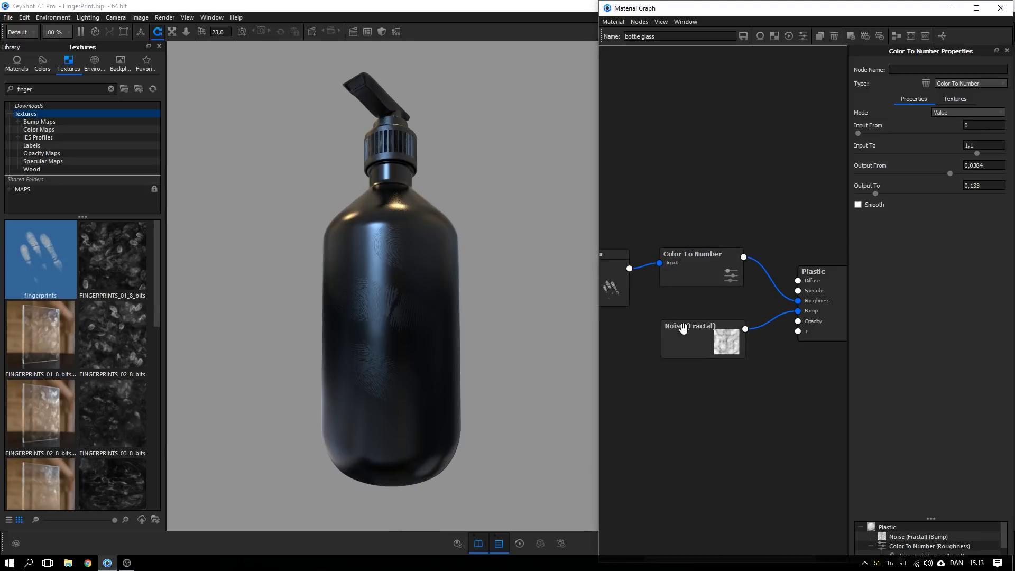
pyautogui.moveTo(682, 276); pyautogui.dragTo(685, 287)
pyautogui.moveTo(613, 293); pyautogui.dragTo(612, 293)
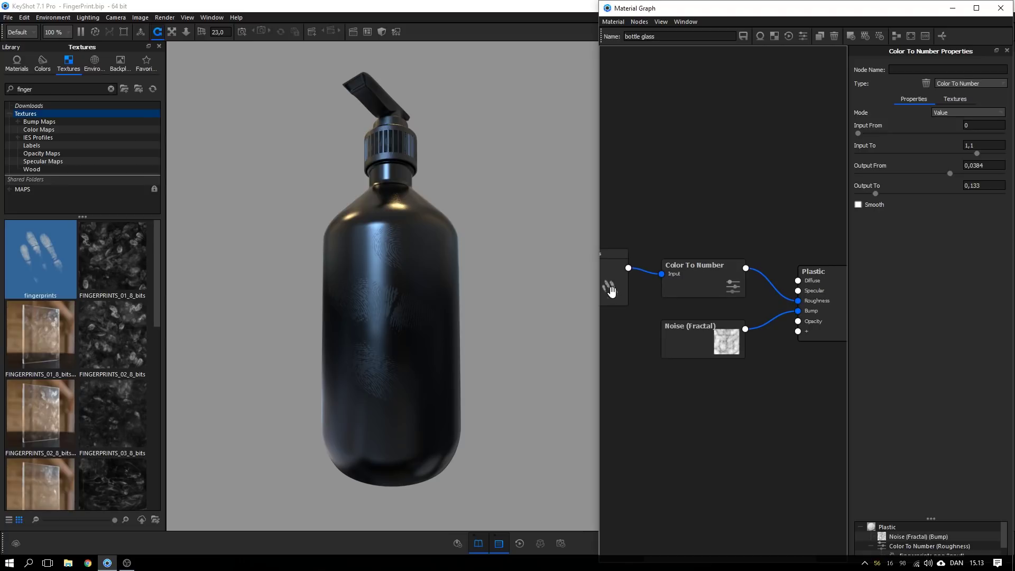